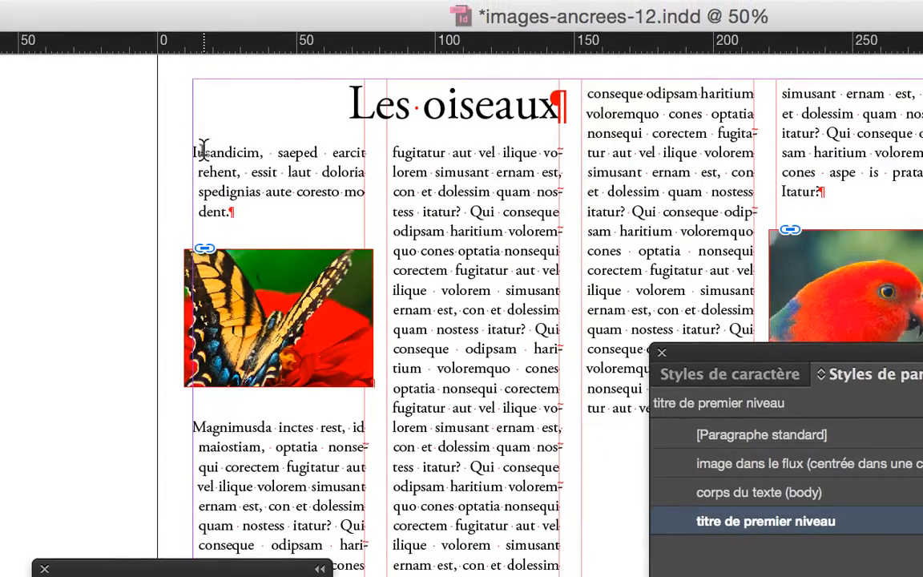
drag(198, 142, 219, 195)
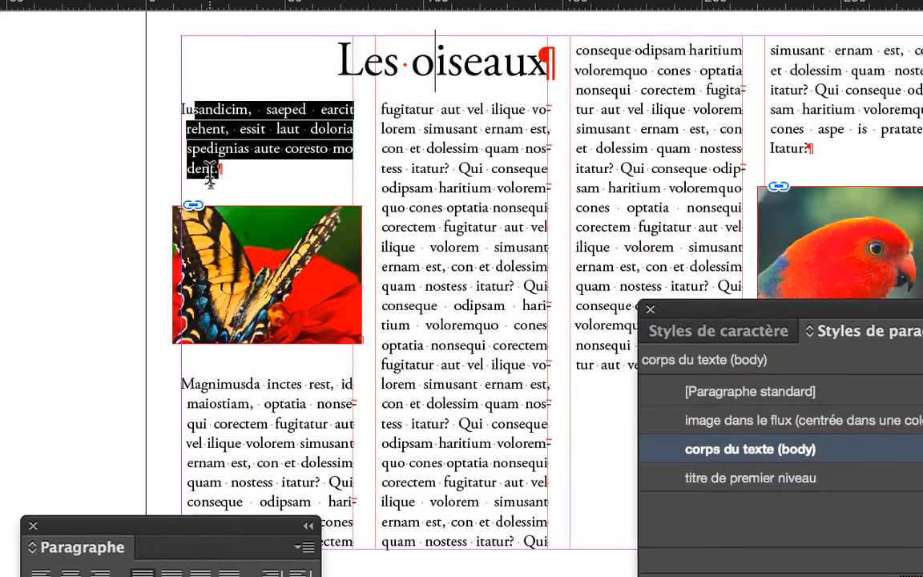
click(215, 178)
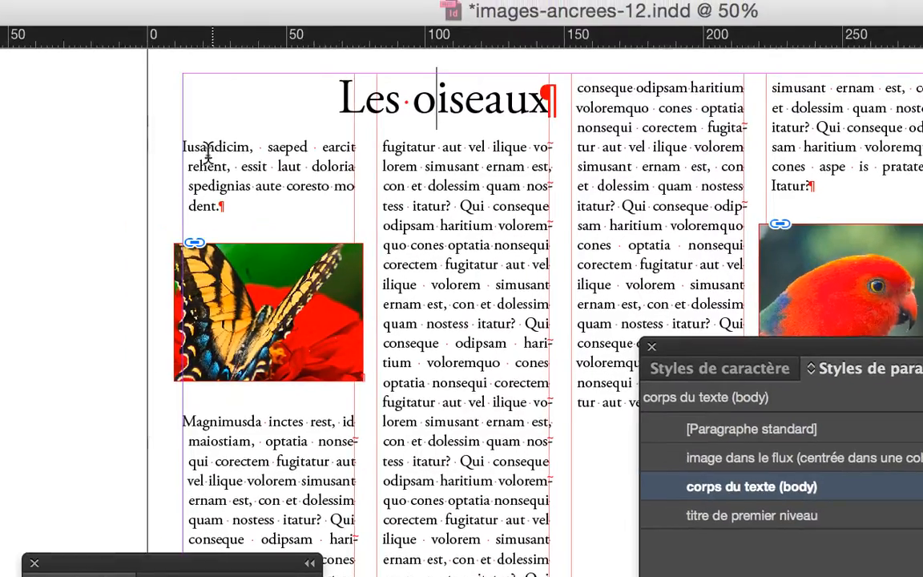
drag(170, 106, 192, 165)
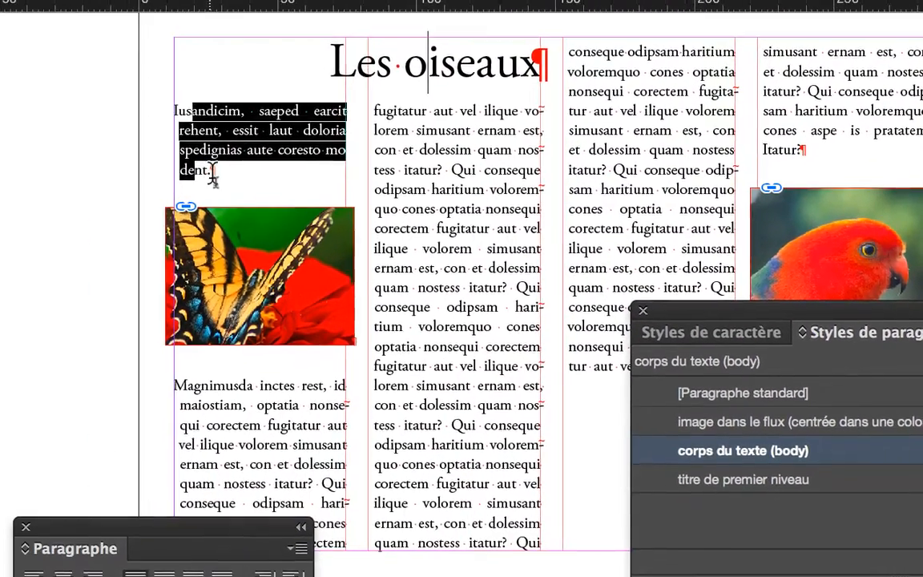
- Add the subheading "Leurs sources de nourriture" as a new paragraph between the first body paragraph and the butterfly image
click(213, 177)
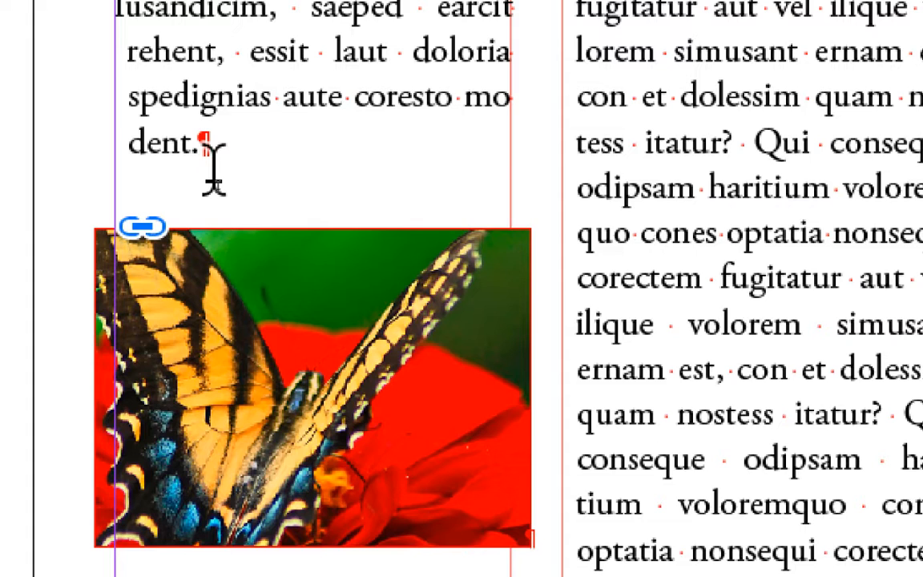
key(Return)
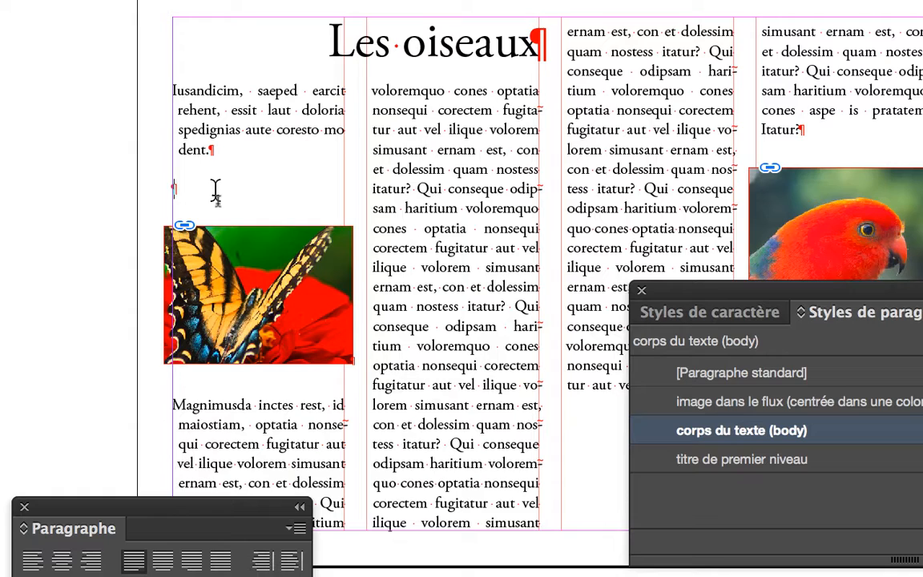
click(214, 190)
text(leurs sources de nou)
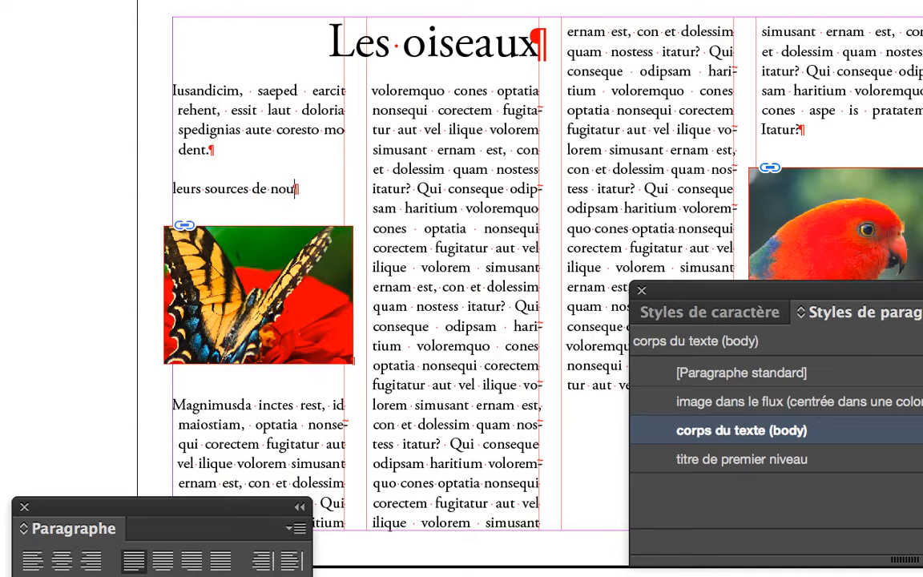
text(rriture)
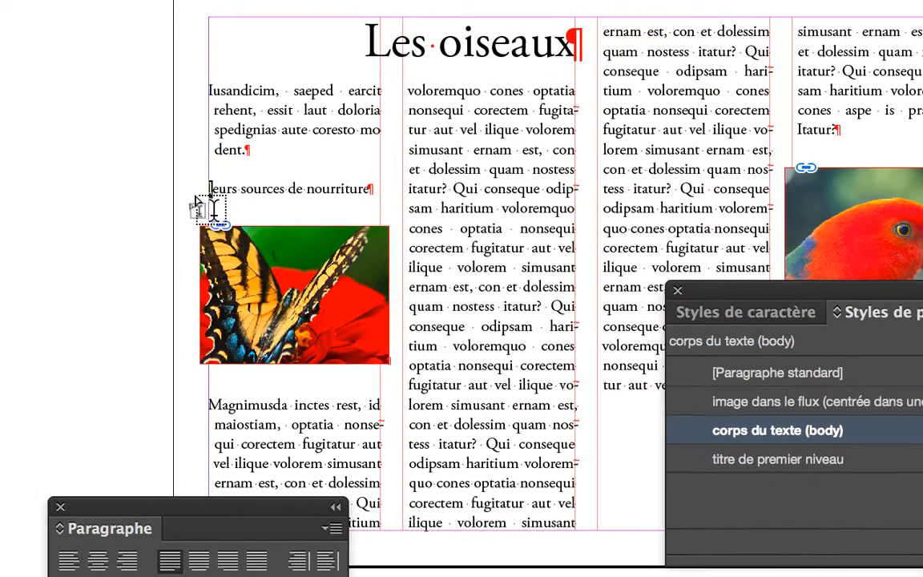
text(L)
scroll(247, 208, up, 1)
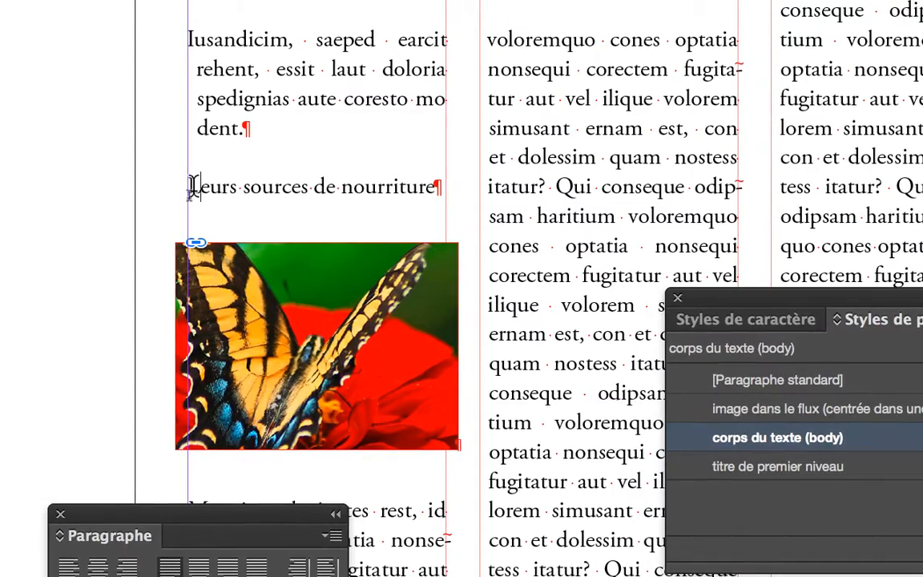
- Select the whole subheading line and arrange the character, paragraph and paragraph style settings around it so they are clear of the selection
double_click(183, 171)
drag(237, 188, 349, 201)
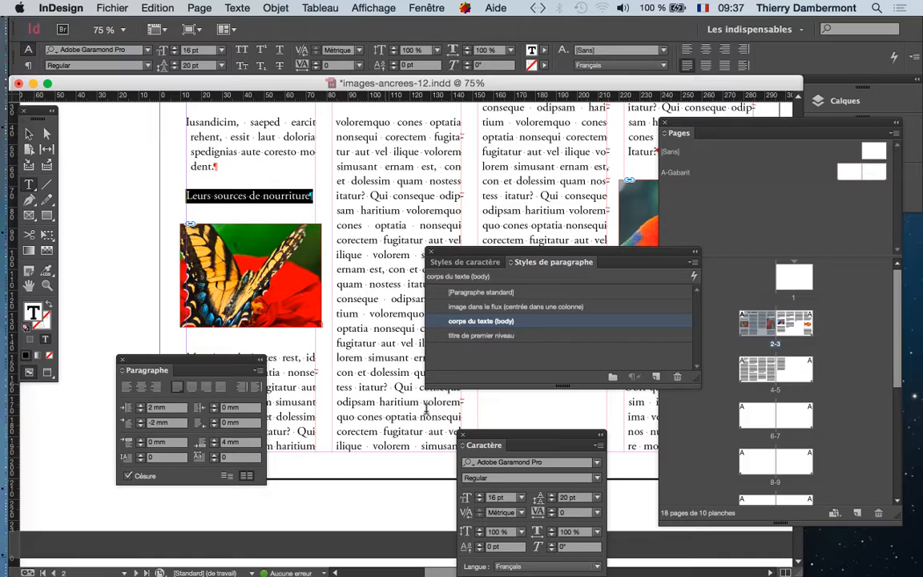
drag(513, 445, 401, 141)
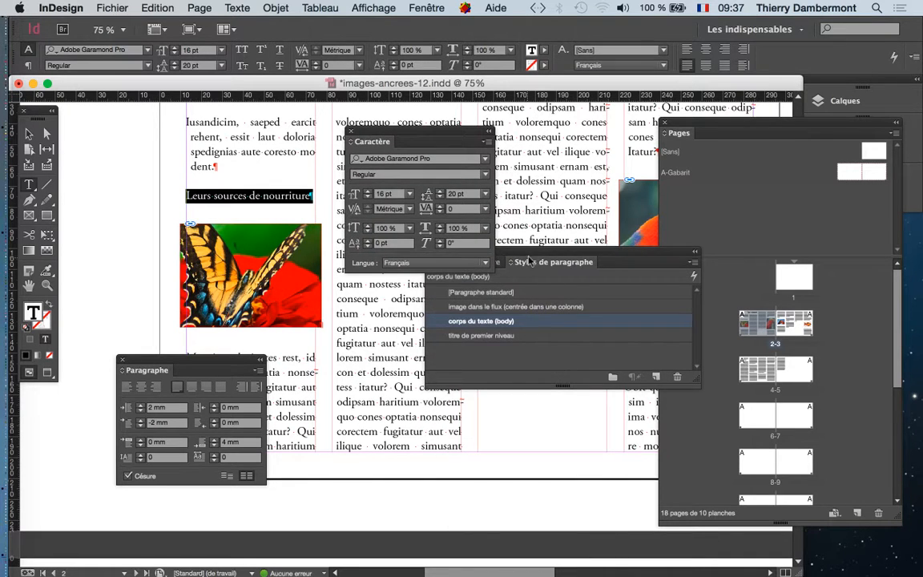
drag(528, 252, 453, 414)
drag(169, 359, 557, 130)
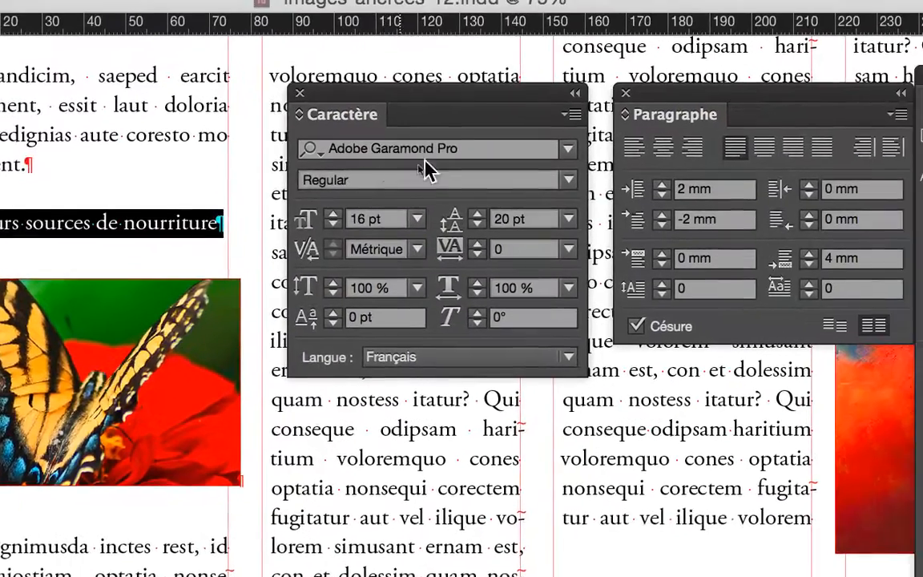
click(624, 26)
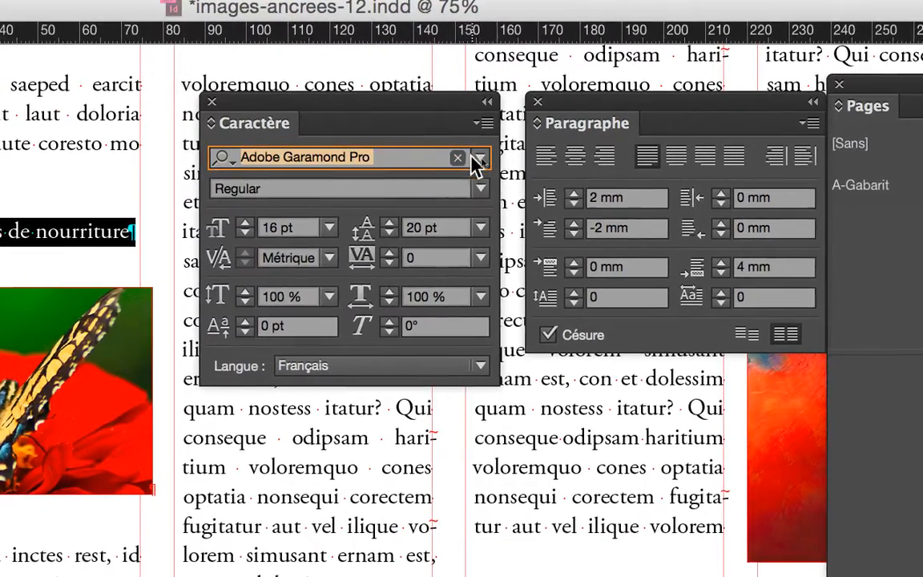
click(612, 155)
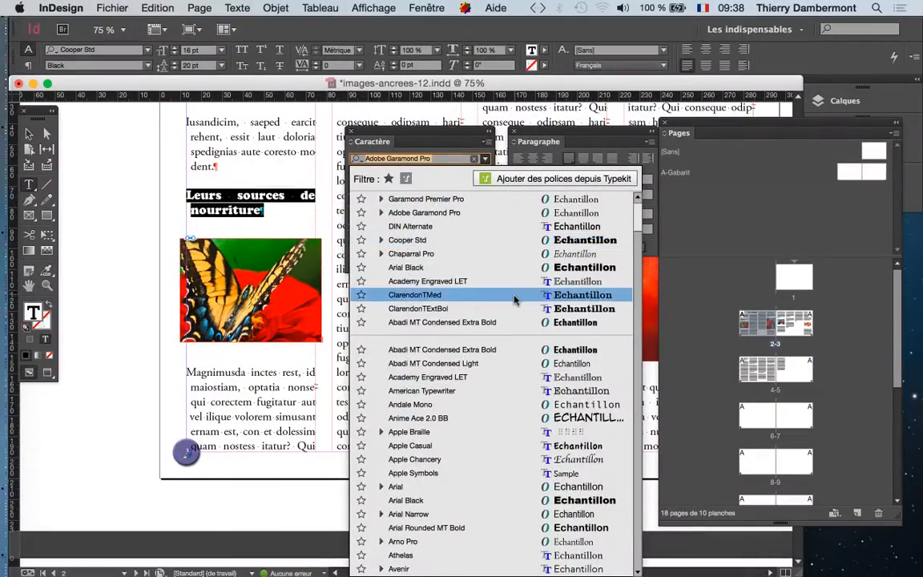
scroll(514, 301, down, 10)
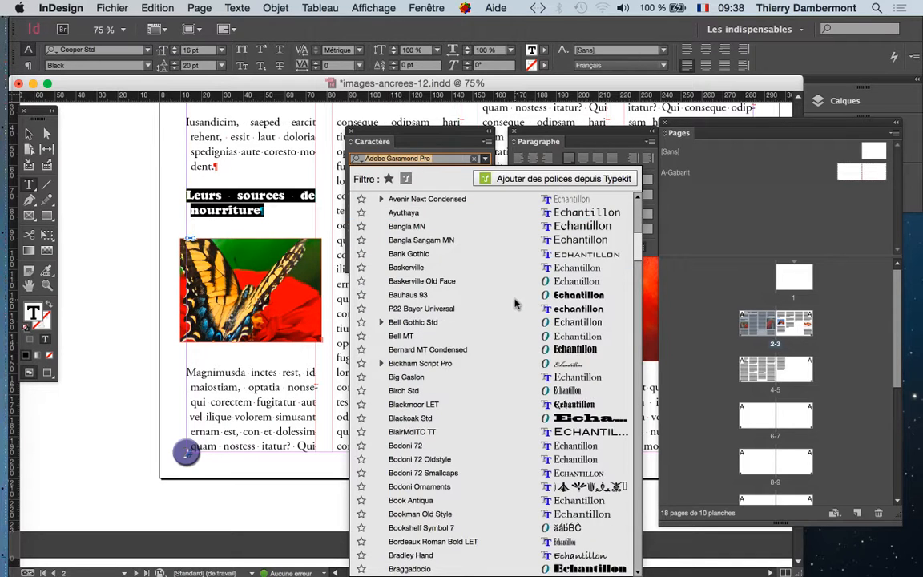
scroll(514, 303, down, 3)
scroll(513, 304, down, 2)
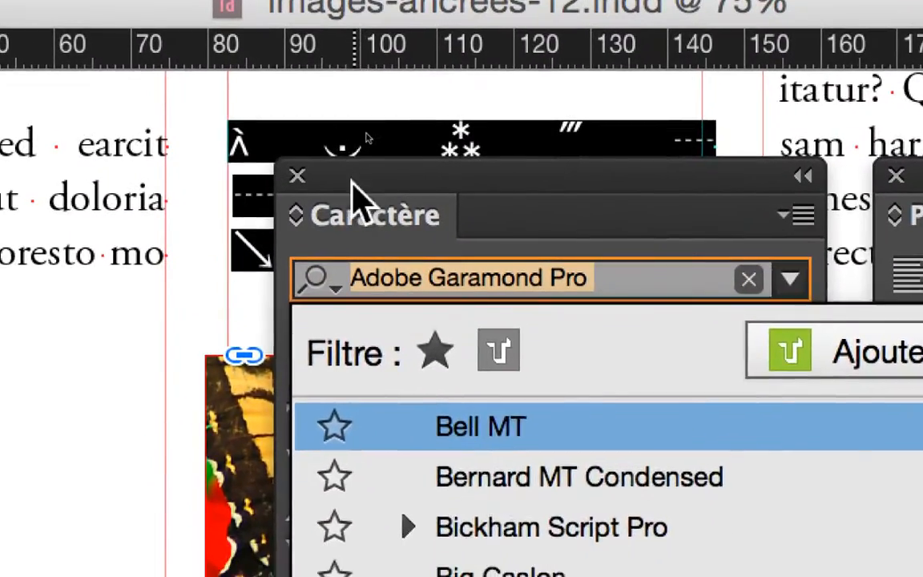
key(Escape)
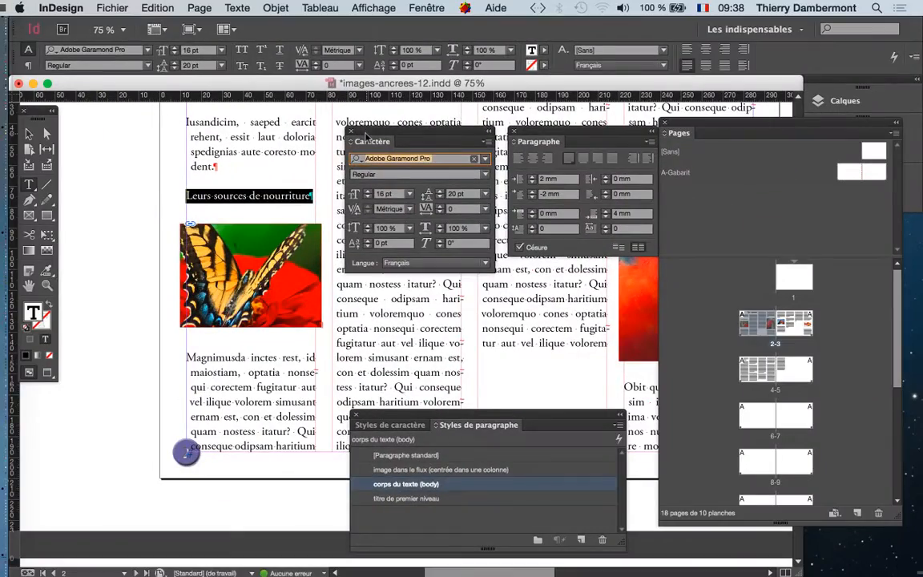
drag(365, 136, 478, 157)
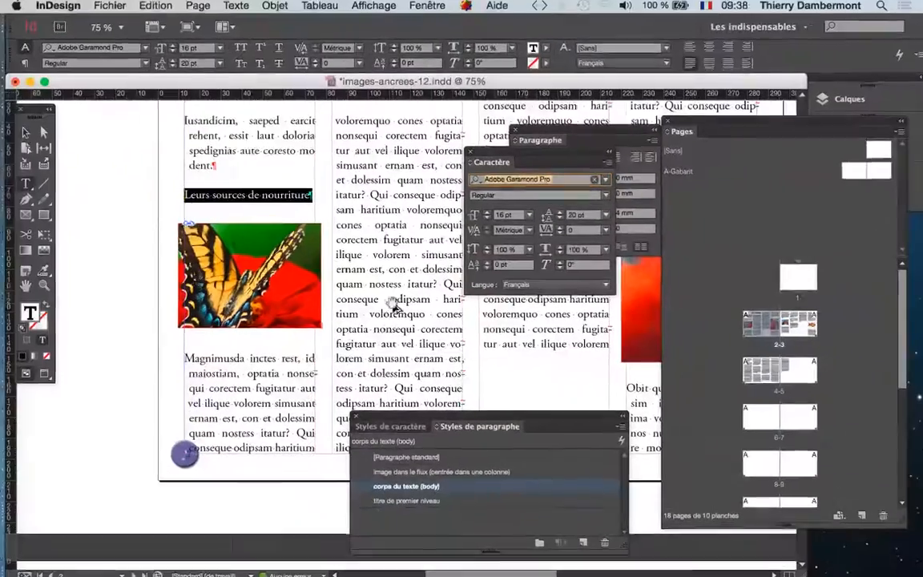
drag(504, 153, 387, 133)
- Set the selected subheading's font to Hobo Std
click(485, 160)
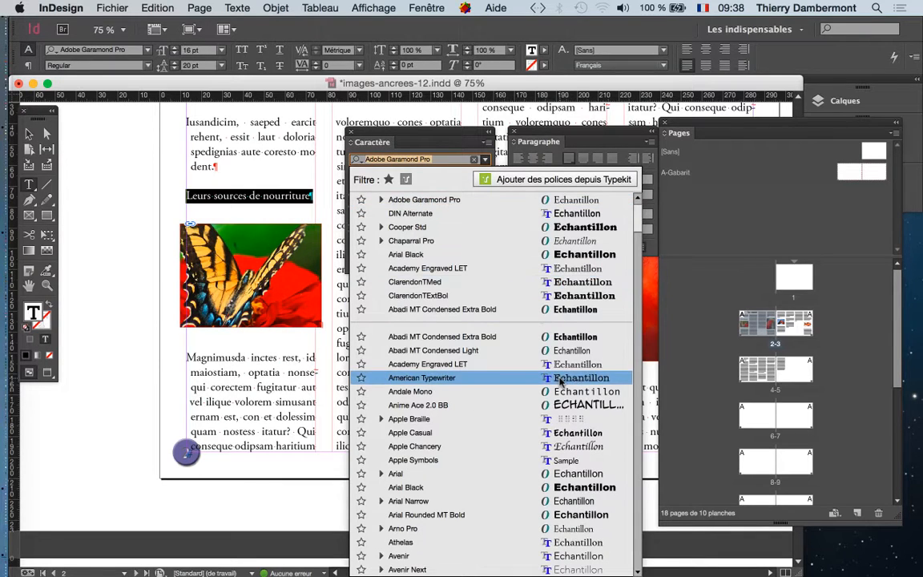
scroll(505, 377, down, 7)
scroll(558, 392, down, 20)
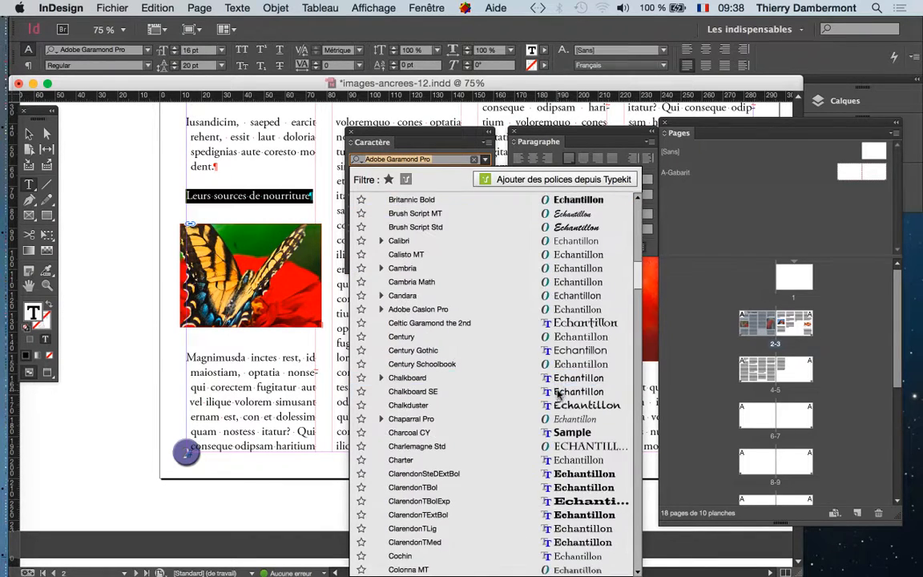
scroll(558, 392, down, 5)
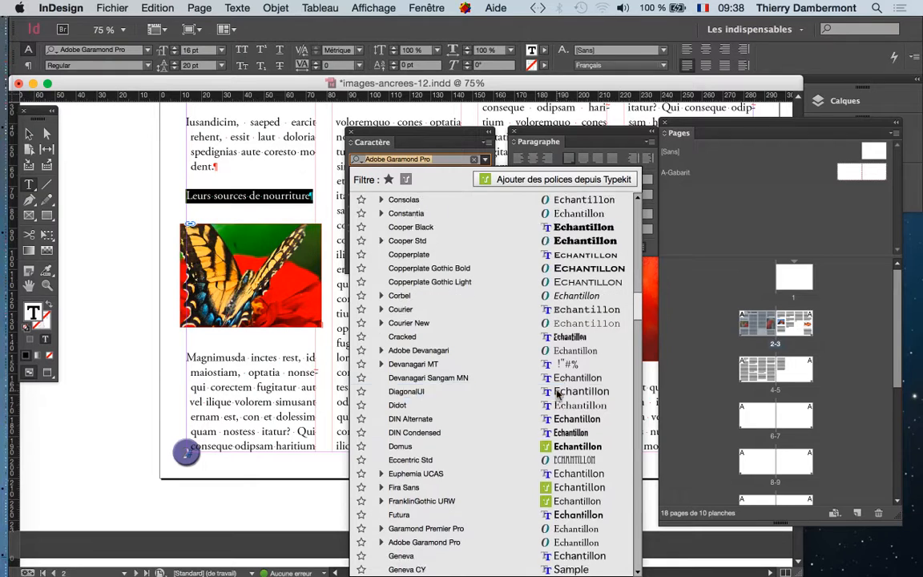
scroll(559, 392, down, 2)
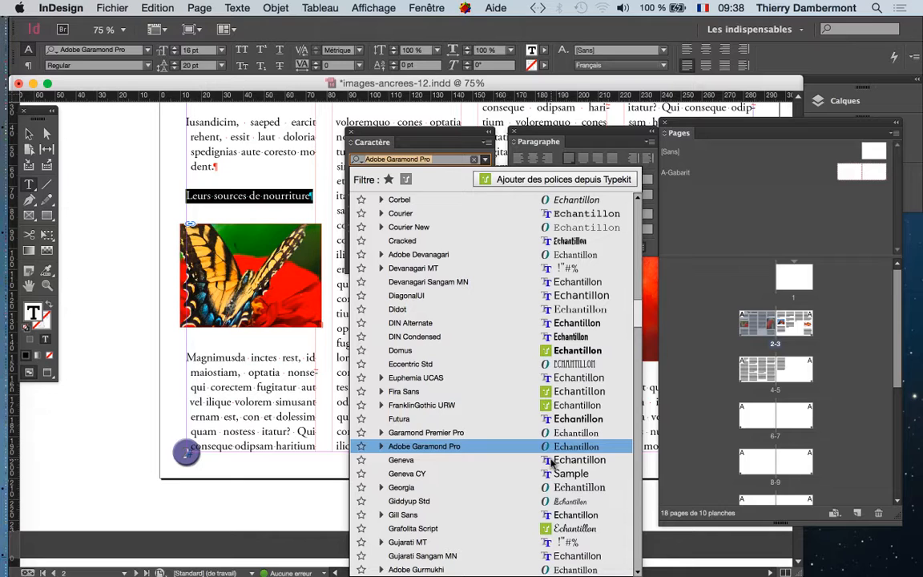
scroll(551, 462, down, 10)
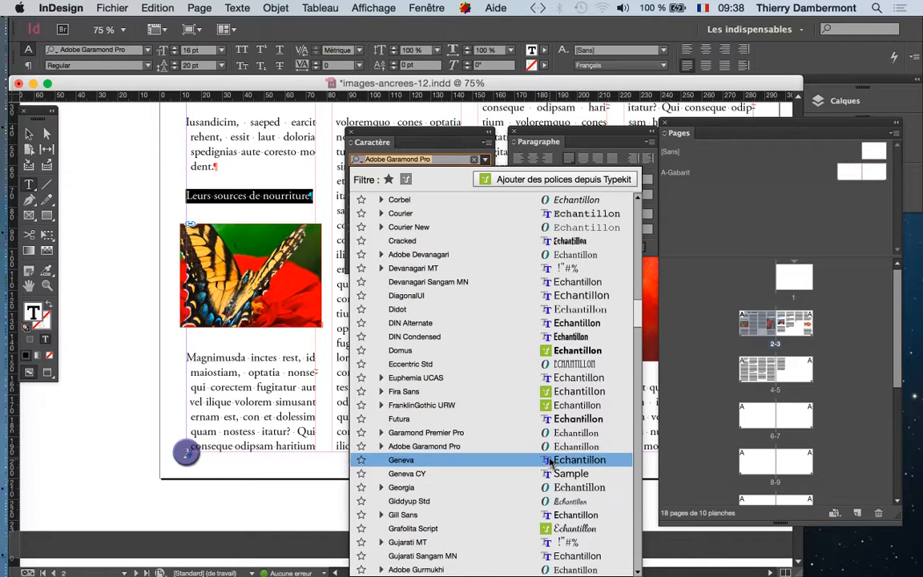
scroll(553, 448, down, 1)
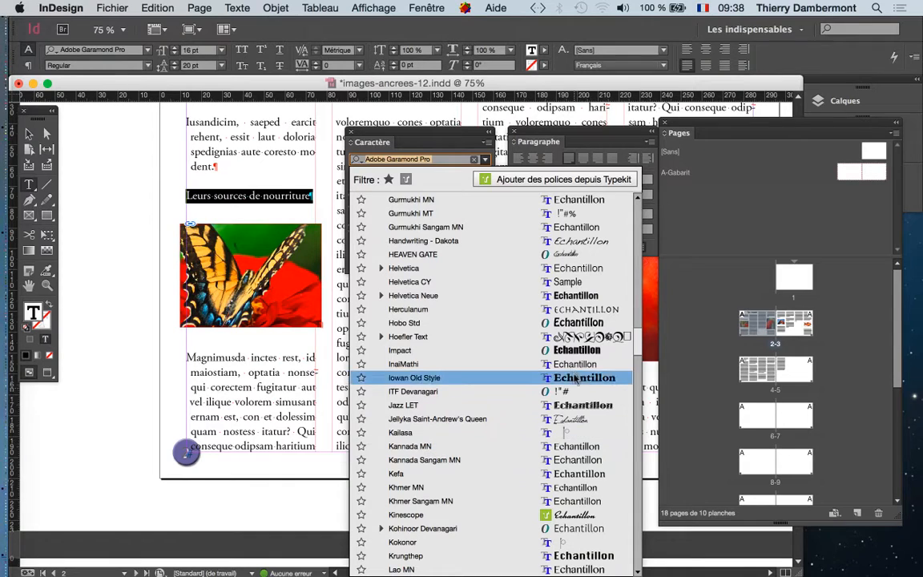
click(576, 324)
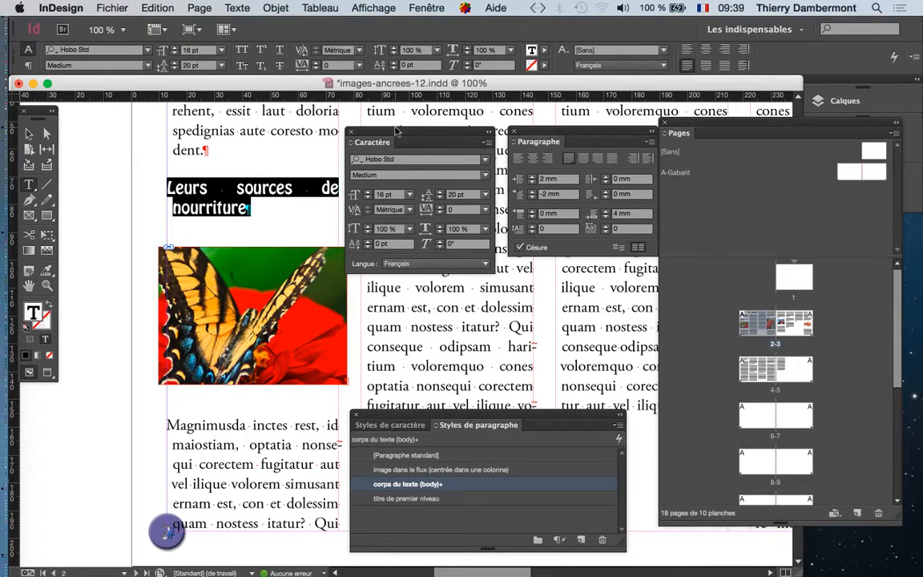
- Step through the neighbouring fonts for the selected subheading and settle on Cooper Std Black
drag(407, 128, 428, 171)
click(467, 195)
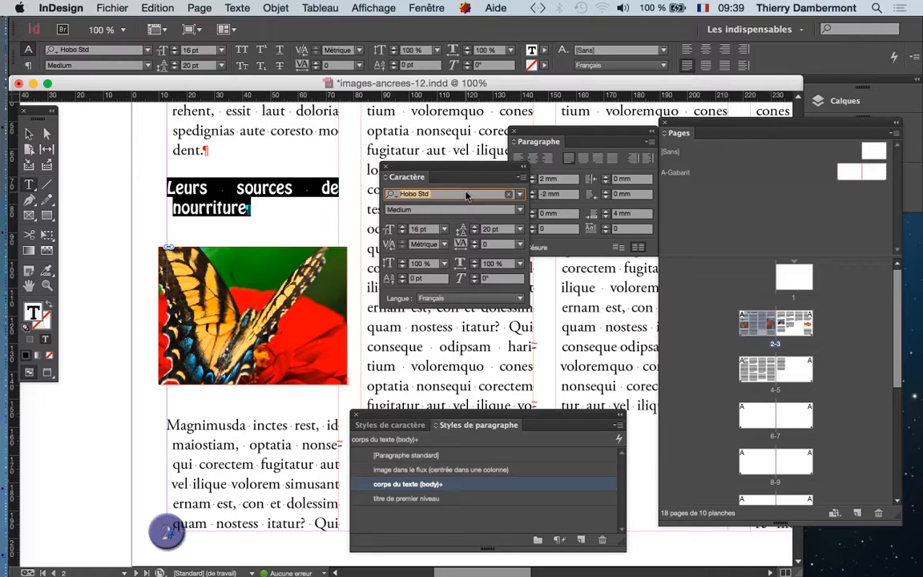
key(Up)
key(Up)
key(Up)
key(Up)
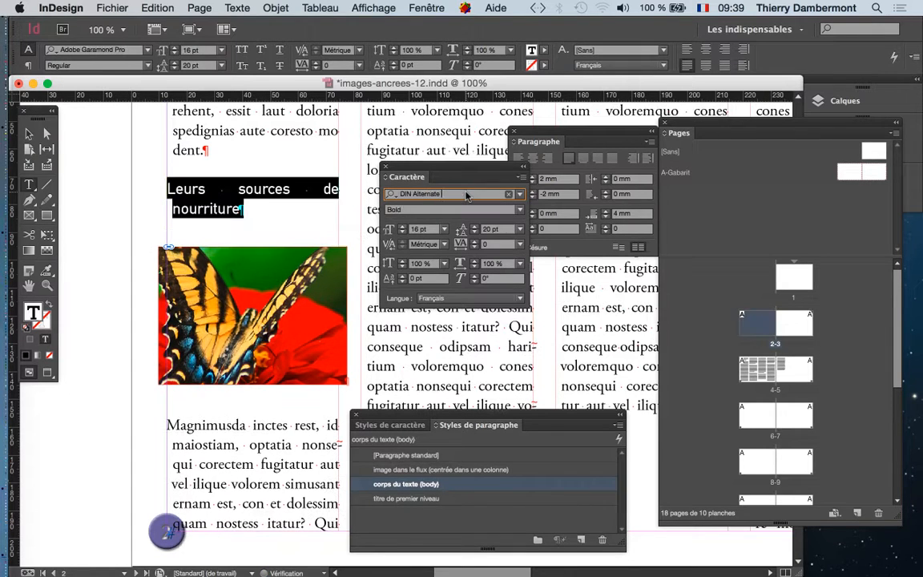
key(Up)
key(Down)
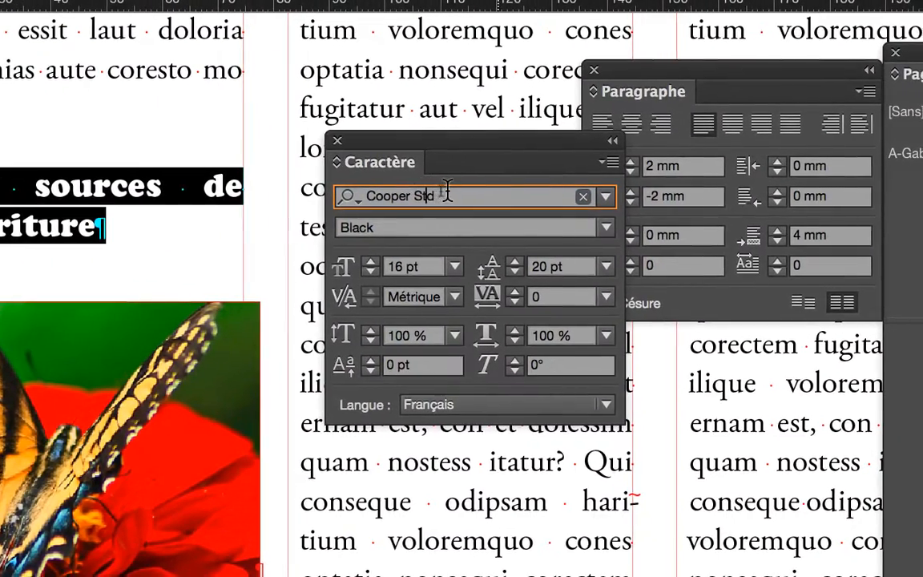
drag(430, 193, 338, 193)
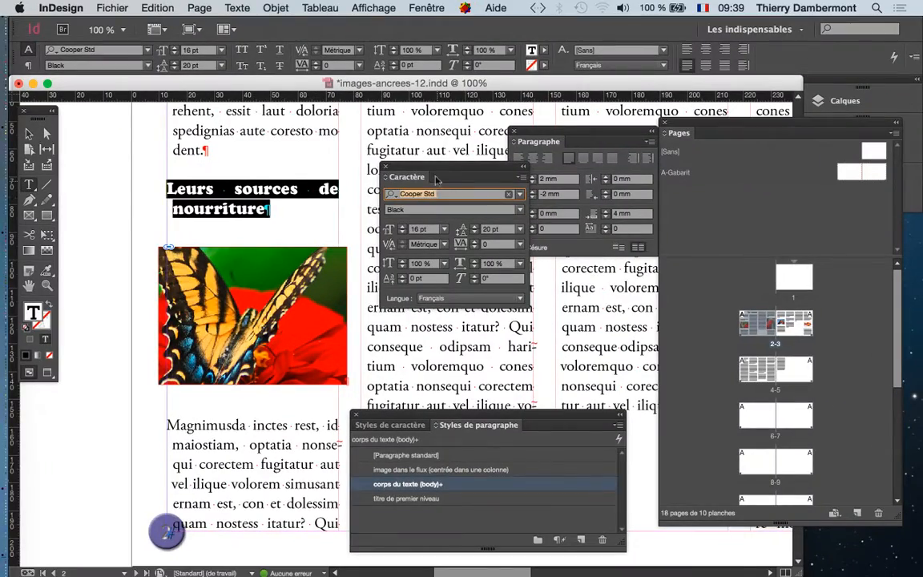
- Try the Cooper Std subheading at a larger font size, raising it gradually to 24 pt
drag(431, 170, 411, 134)
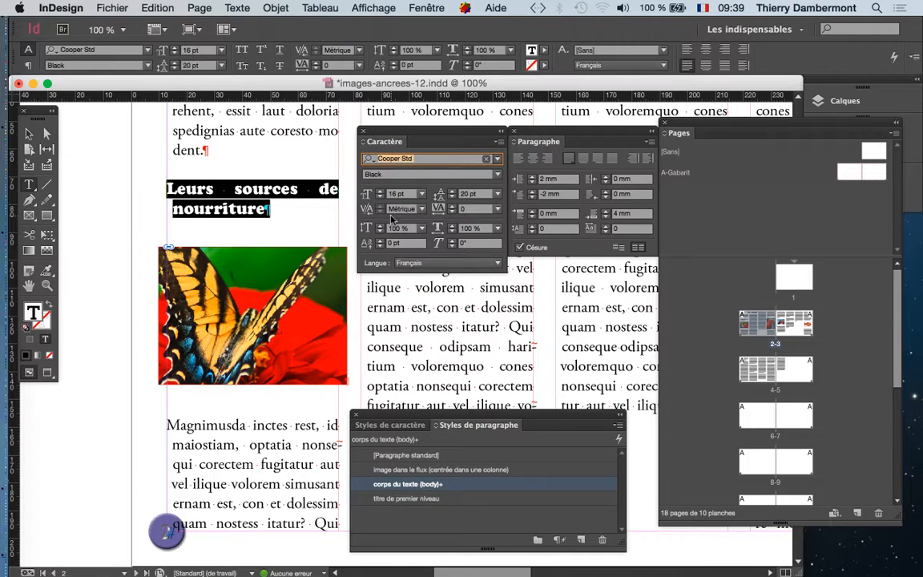
drag(538, 141, 238, 274)
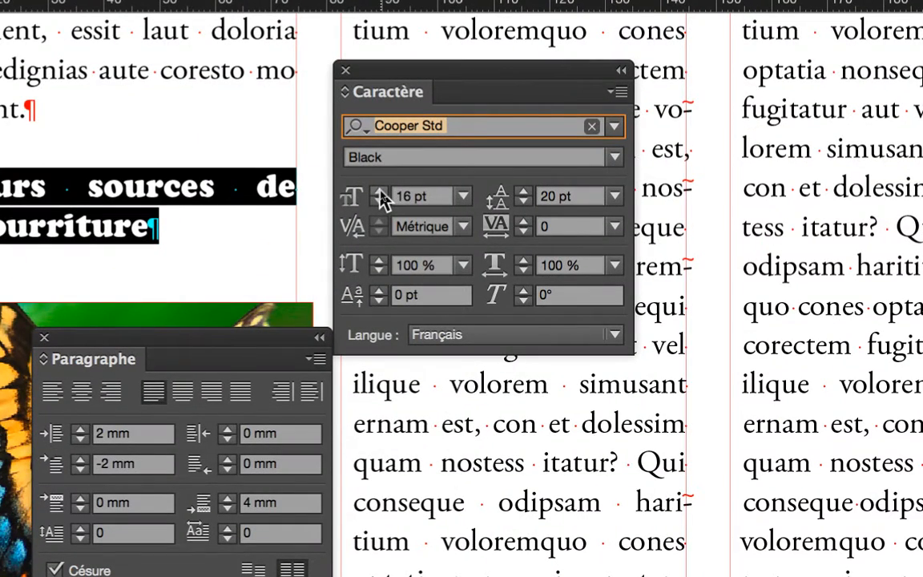
click(378, 193)
click(378, 192)
click(378, 192)
click(378, 192)
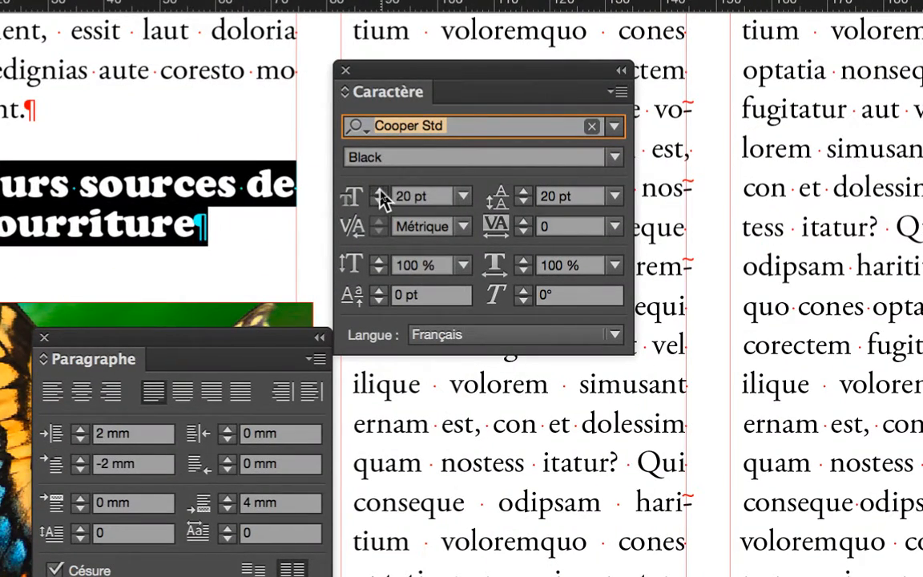
click(378, 192)
click(379, 192)
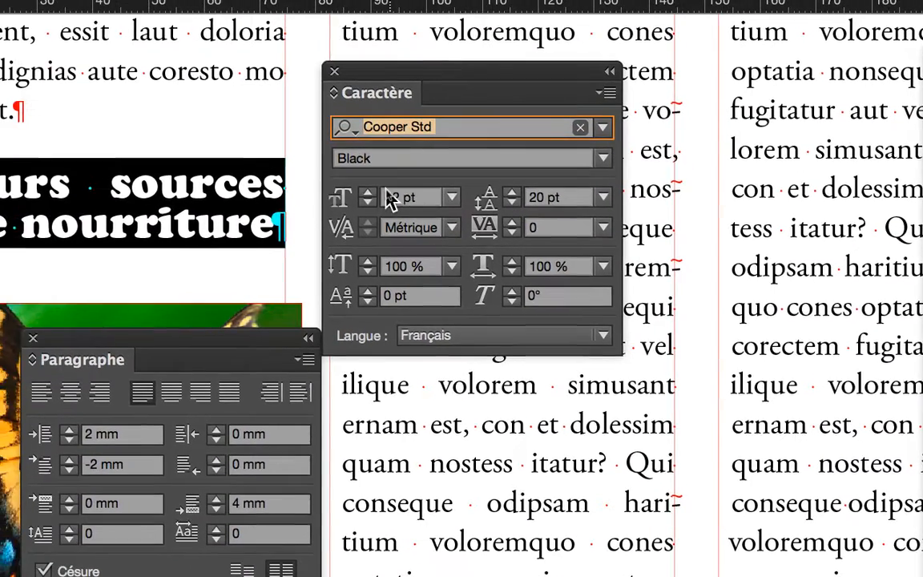
click(286, 185)
click(287, 185)
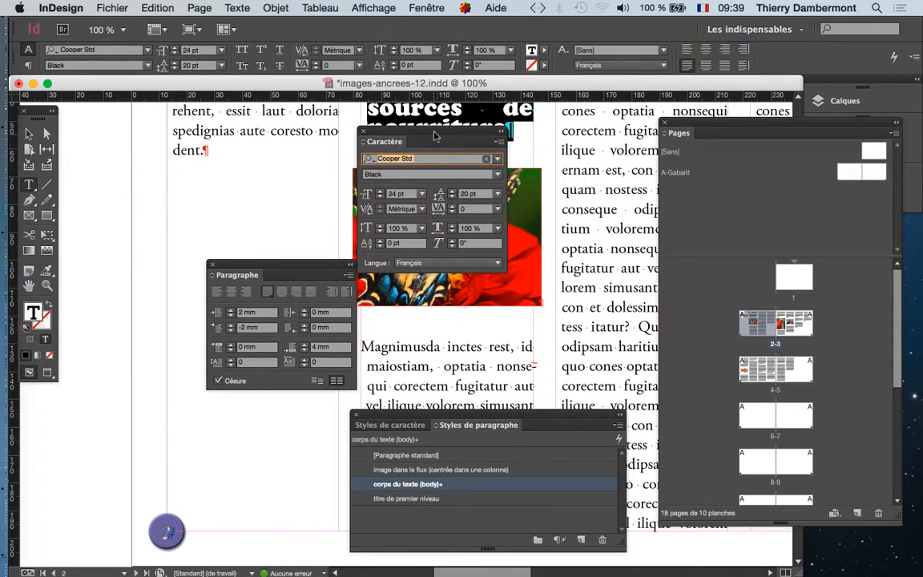
- Move the character settings clear of the subheading and reduce its font size to 20 pt
drag(436, 95, 576, 221)
scroll(503, 153, up, 2)
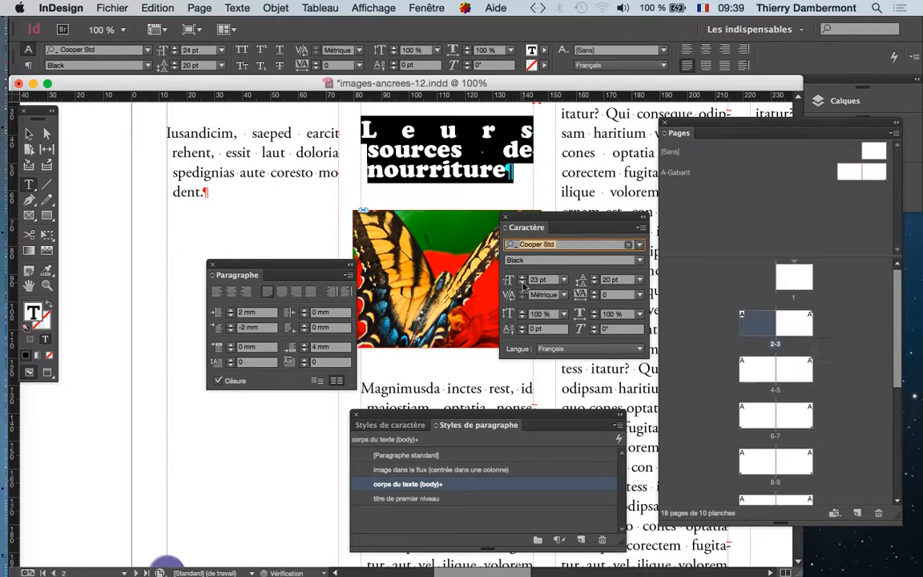
click(521, 283)
click(521, 282)
click(521, 283)
click(521, 283)
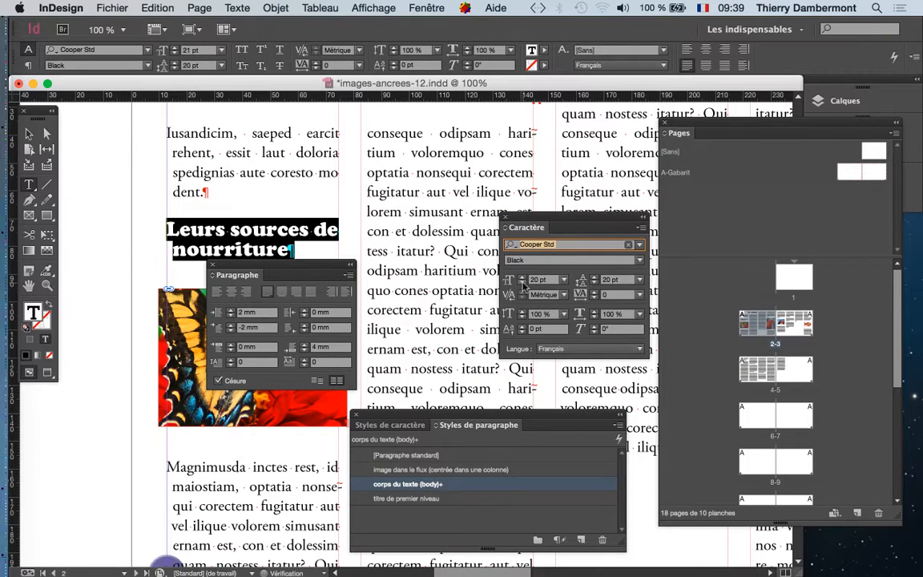
- Move the paragraph settings clear of the subheading and try its leading at 22 pt before restoring 20 pt
drag(304, 282, 211, 346)
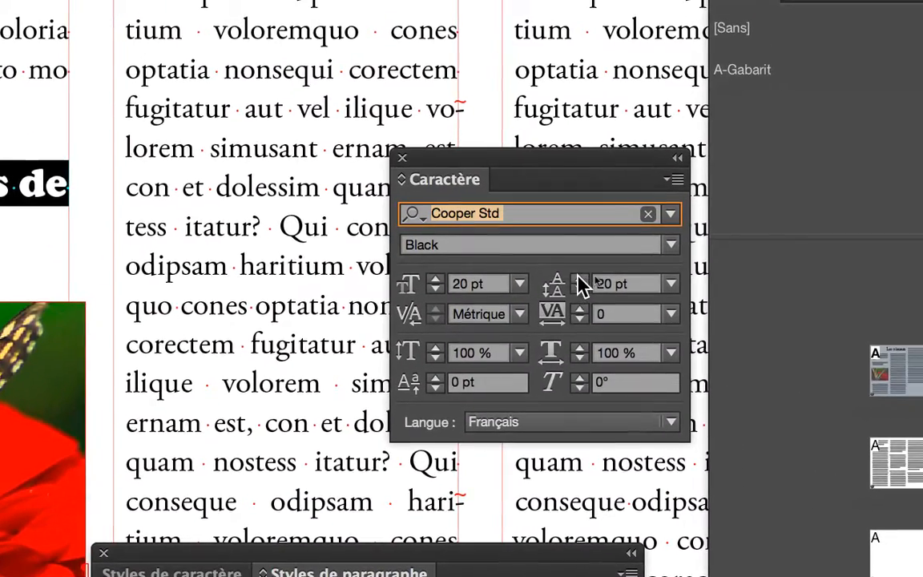
click(580, 279)
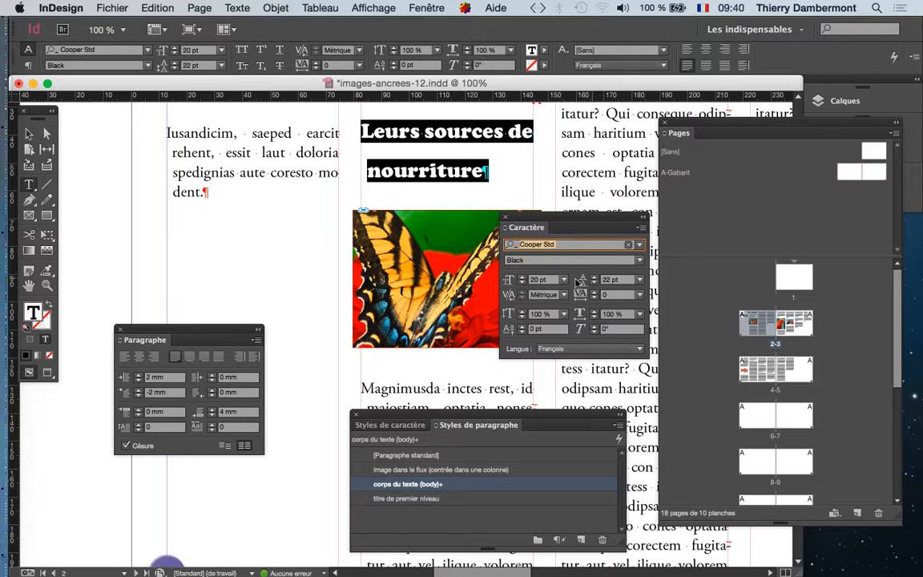
click(594, 283)
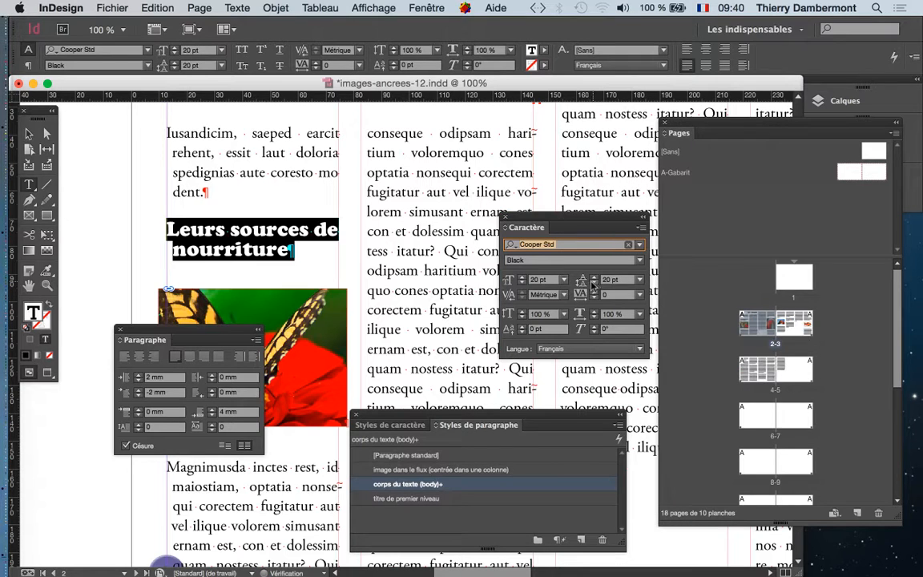
drag(232, 327, 104, 387)
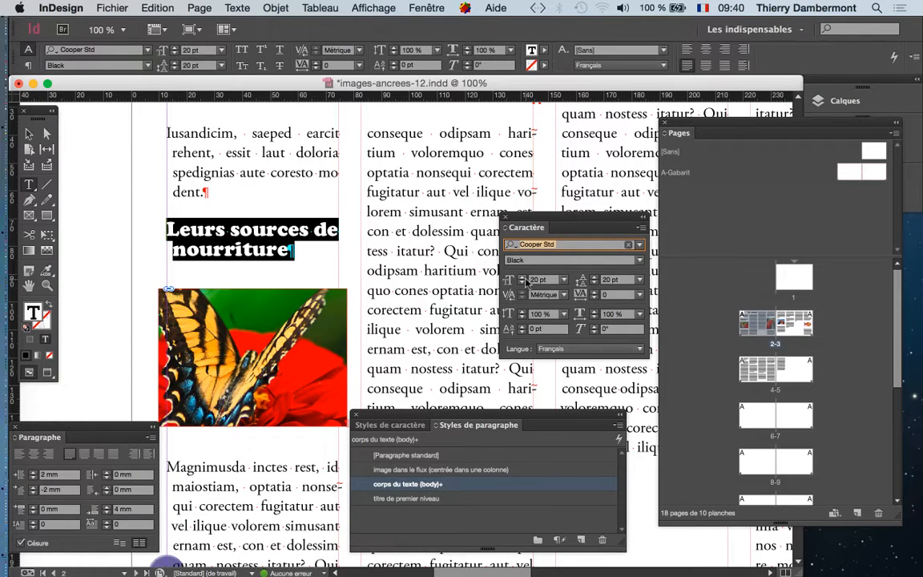
- Try the subheading at larger font sizes up to 23 pt and bring it back to 20 pt
click(523, 277)
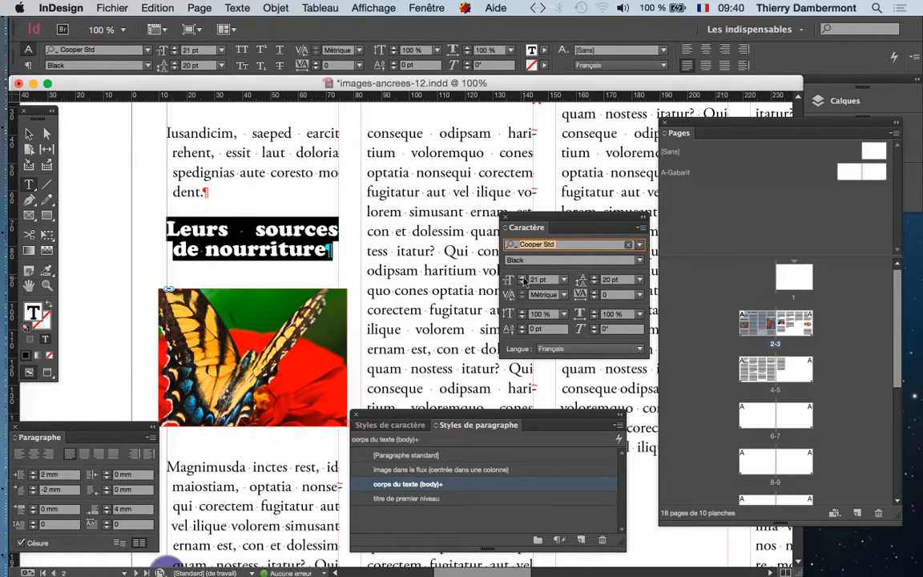
click(523, 278)
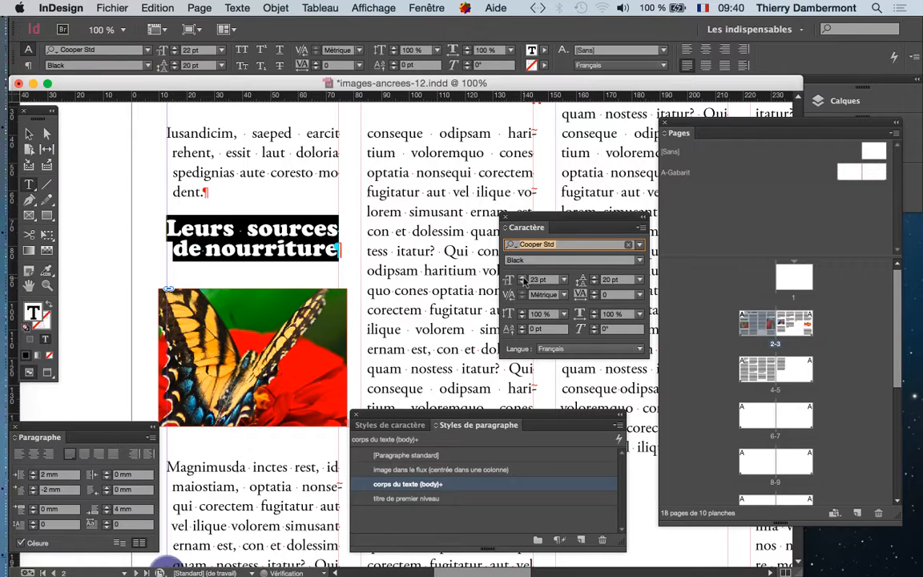
click(521, 283)
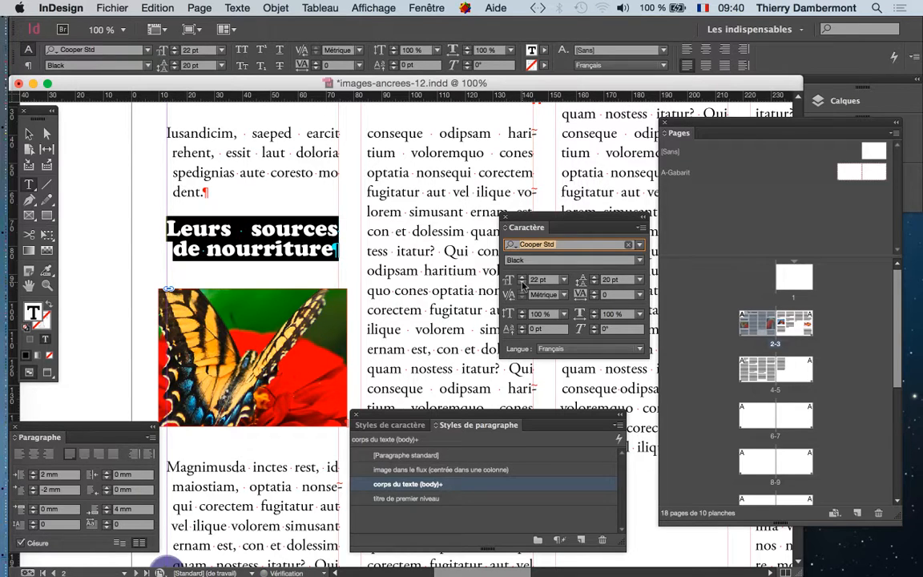
click(521, 283)
click(522, 283)
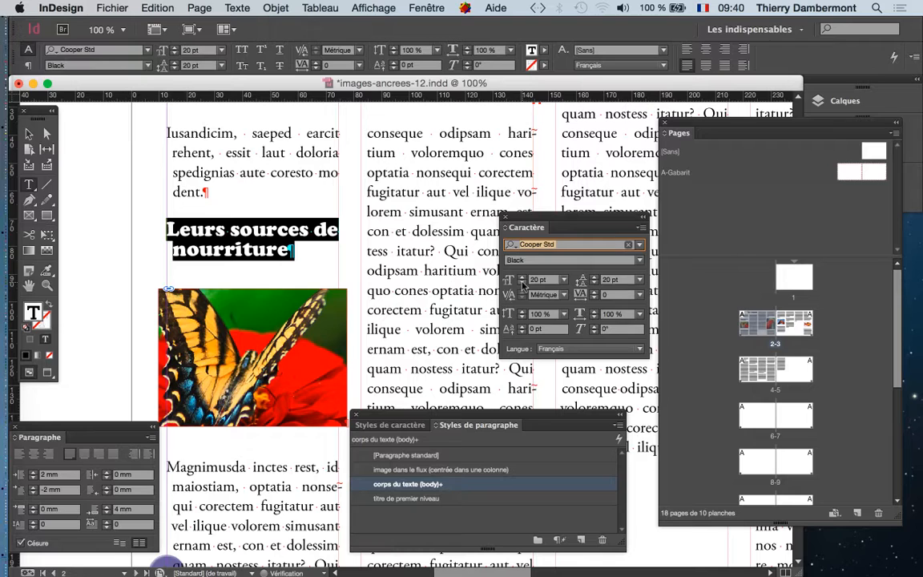
- Bring the paragraph settings beside the subheading and align its text to the right
drag(526, 226, 554, 161)
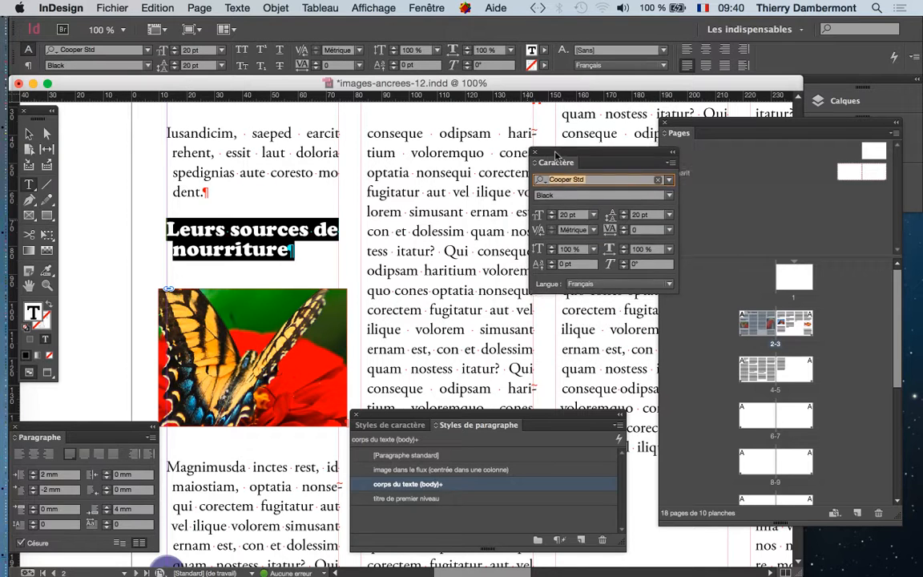
drag(48, 437, 210, 367)
click(417, 207)
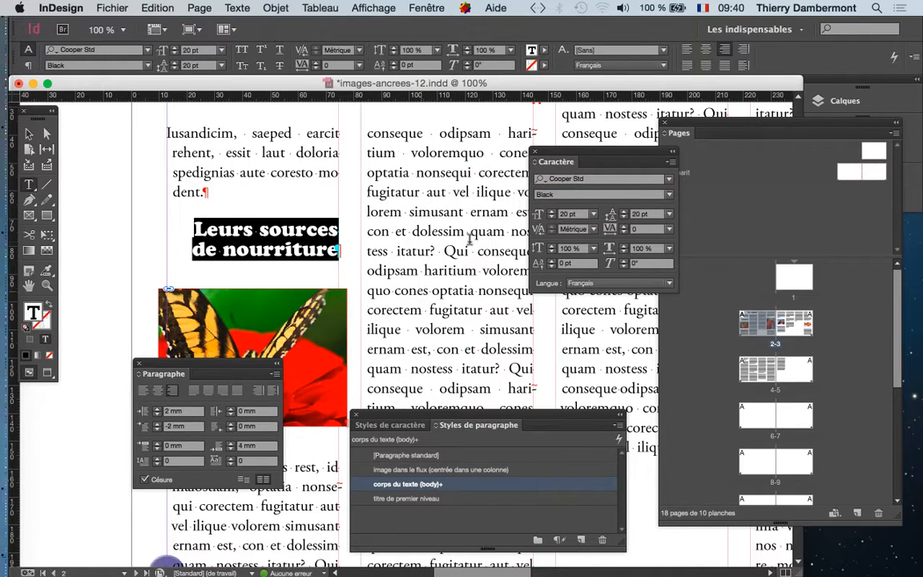
- Bring the character settings next to the subheading and increase its tracking to 60
drag(560, 164, 418, 160)
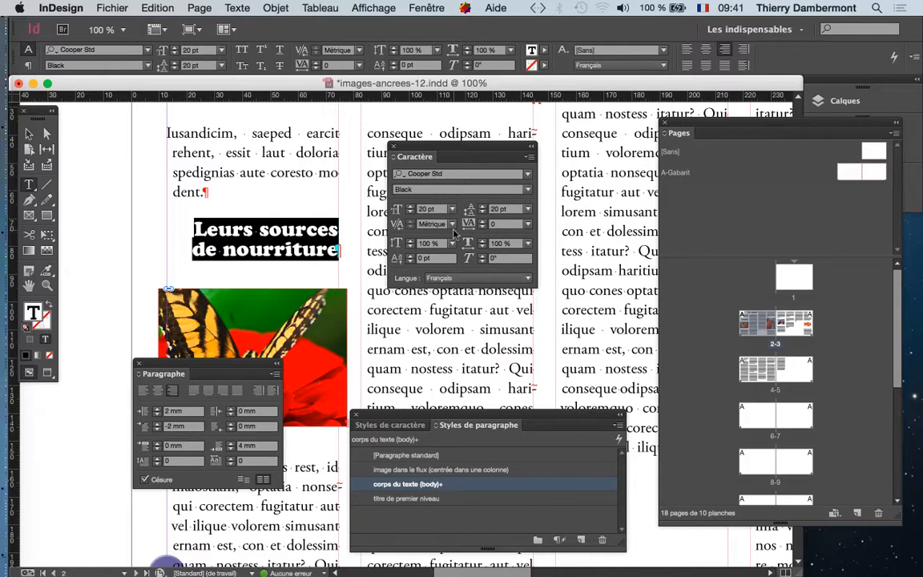
drag(495, 150, 463, 147)
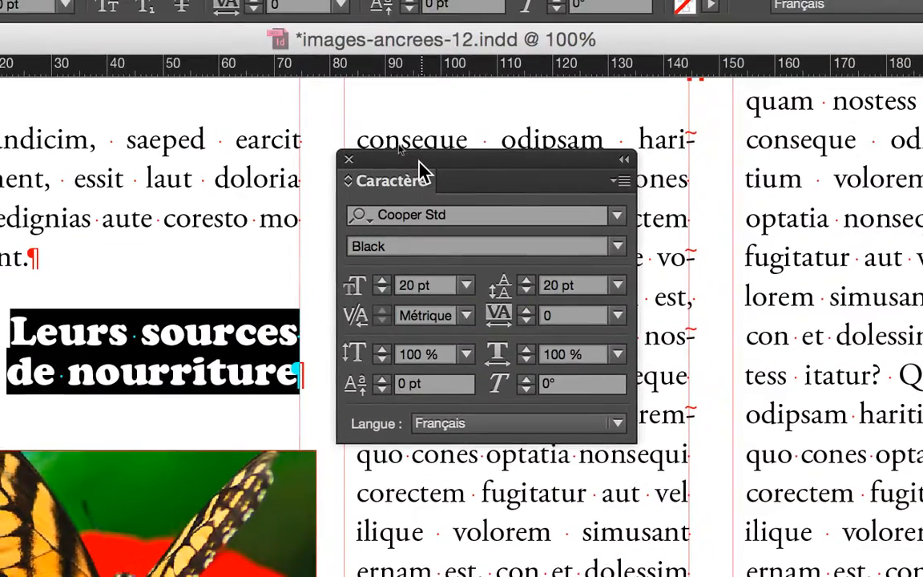
drag(418, 155, 404, 171)
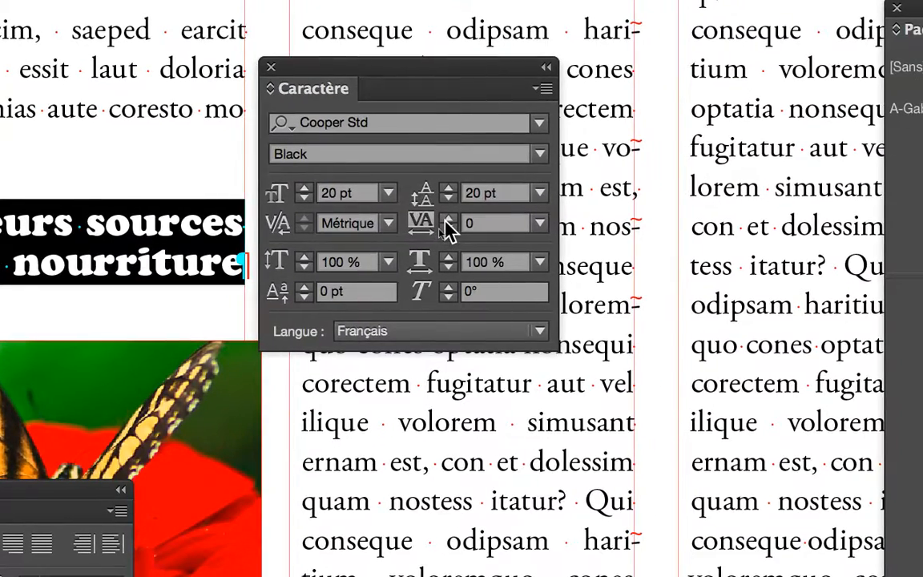
click(446, 219)
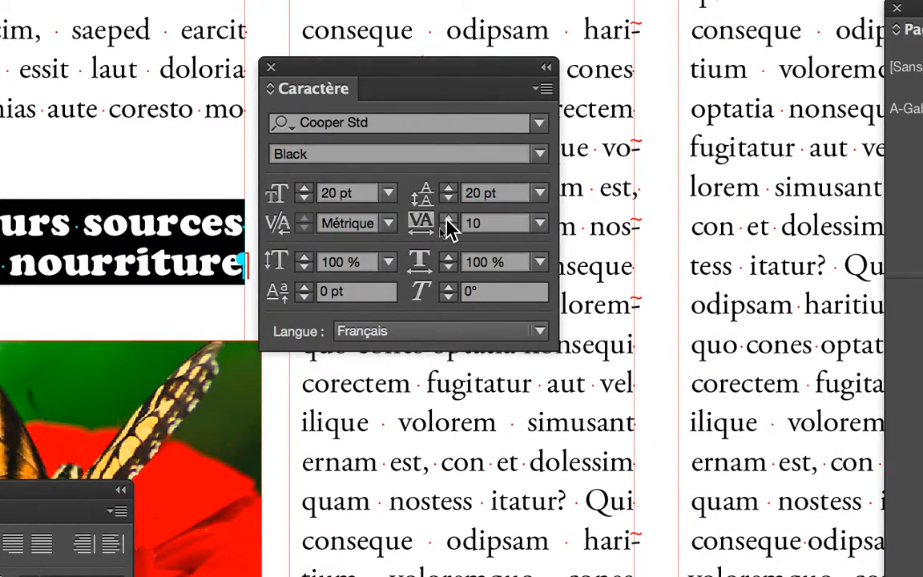
click(446, 218)
click(446, 219)
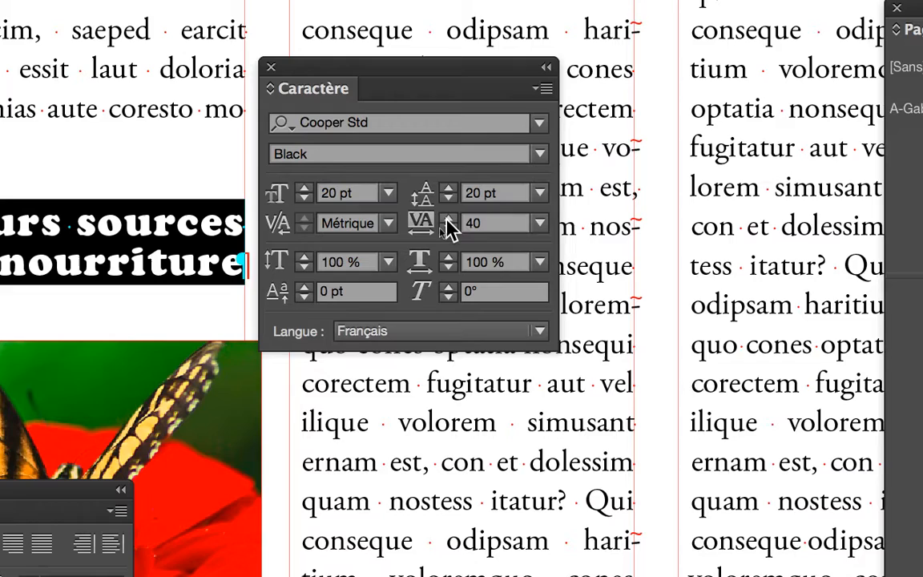
click(446, 219)
click(446, 218)
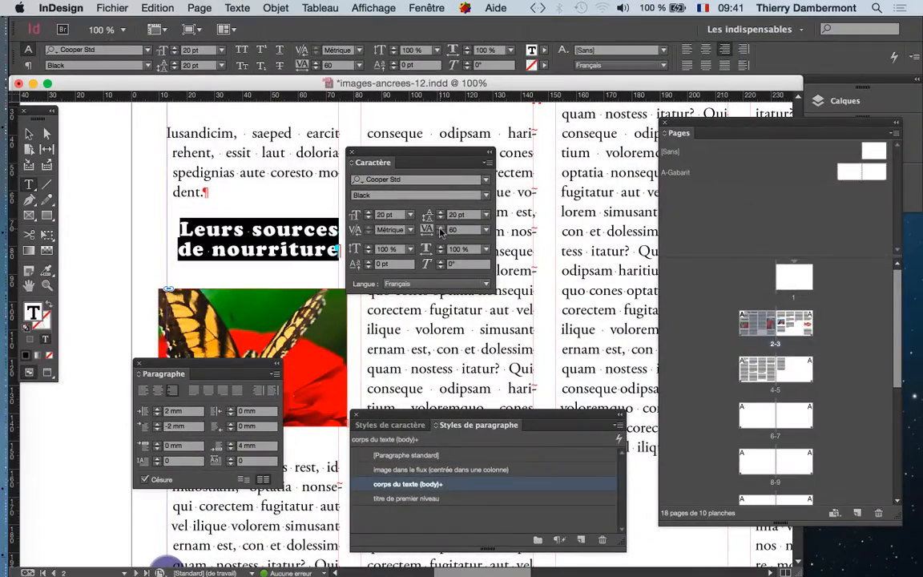
- Switch the subheading's kerning to Optique
drag(420, 153, 445, 151)
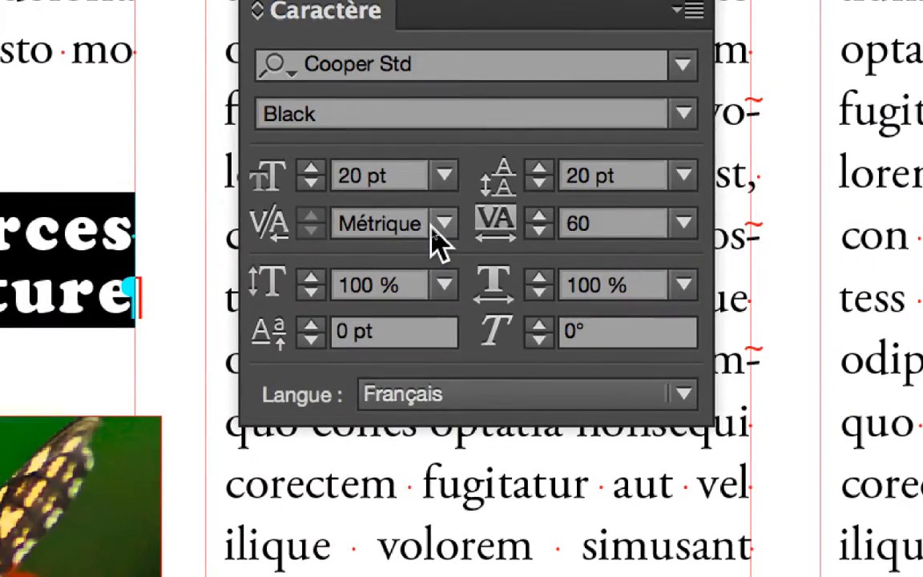
click(443, 225)
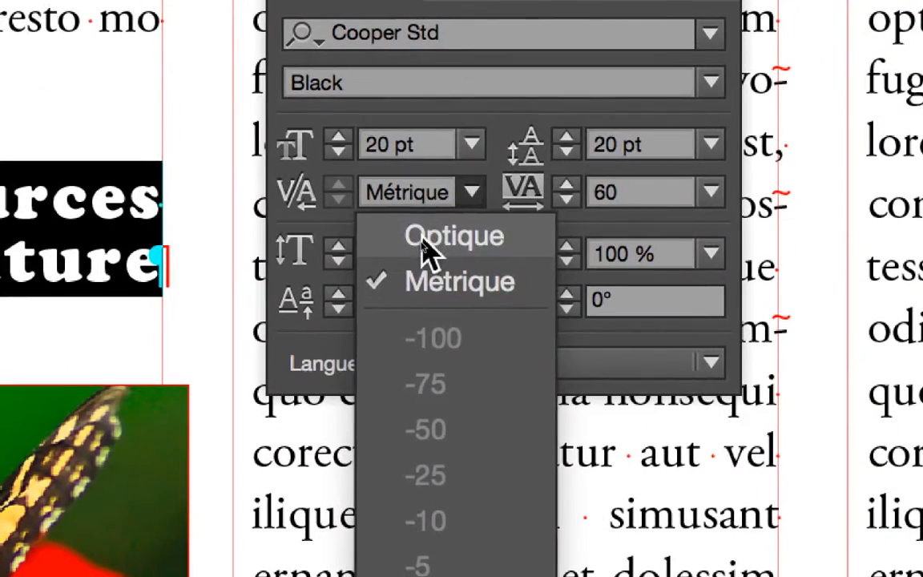
click(430, 246)
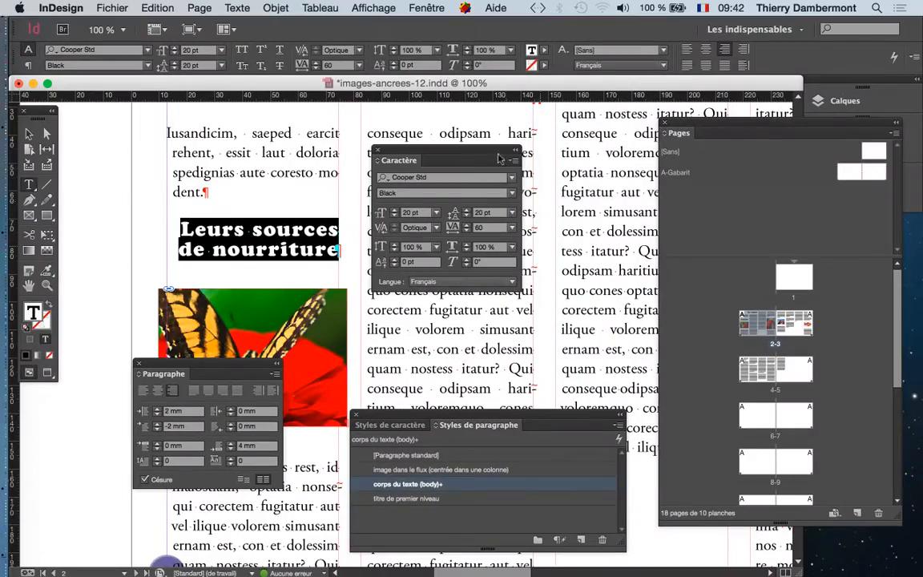
- Show the colour swatches (Nuancier) as a separate floating list near the subheading and enlarge it to reveal more swatches
drag(500, 157, 496, 376)
click(426, 7)
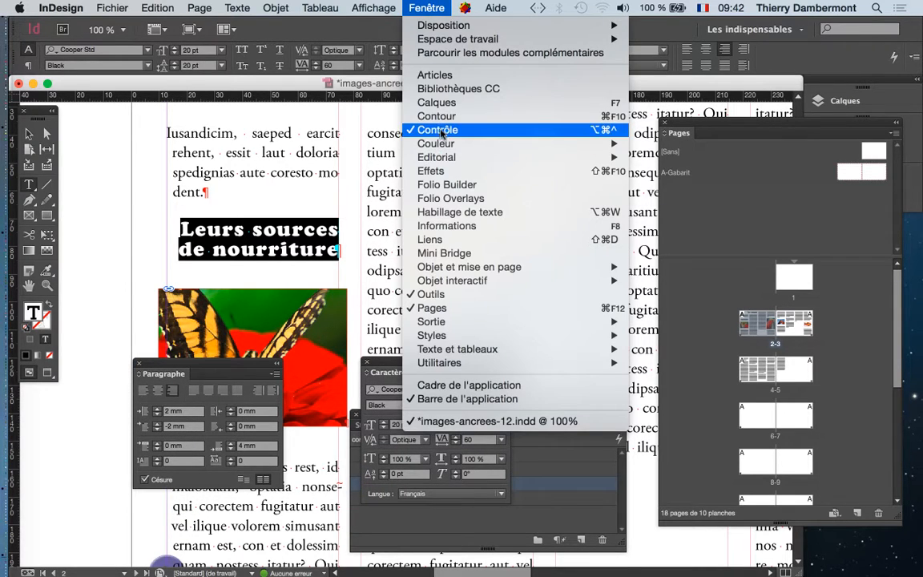
mouse_move(440, 143)
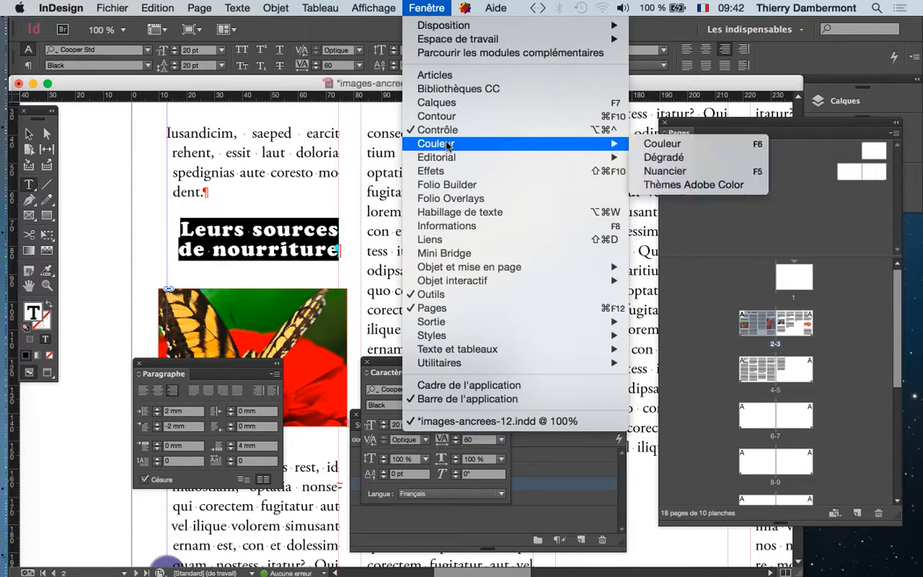
click(655, 171)
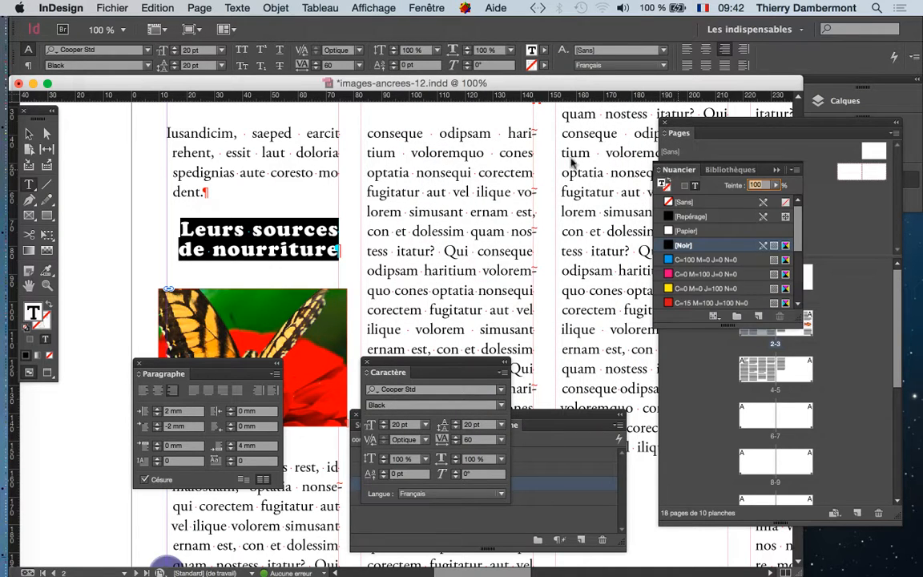
drag(678, 170, 451, 130)
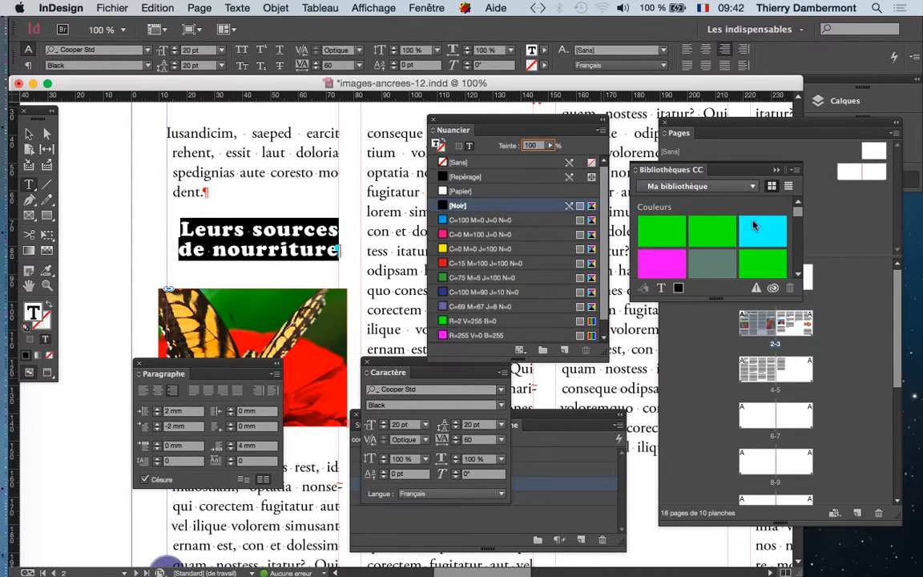
click(776, 169)
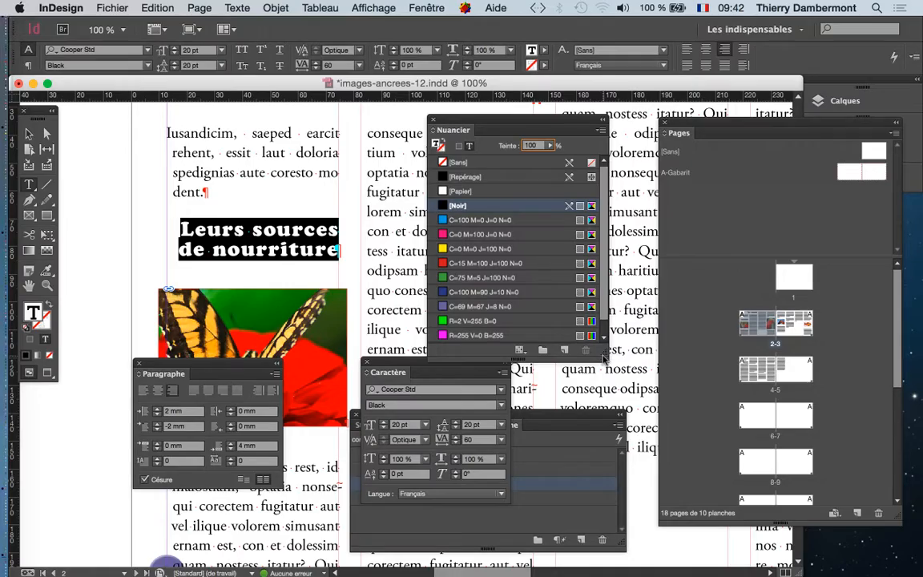
drag(603, 357, 614, 429)
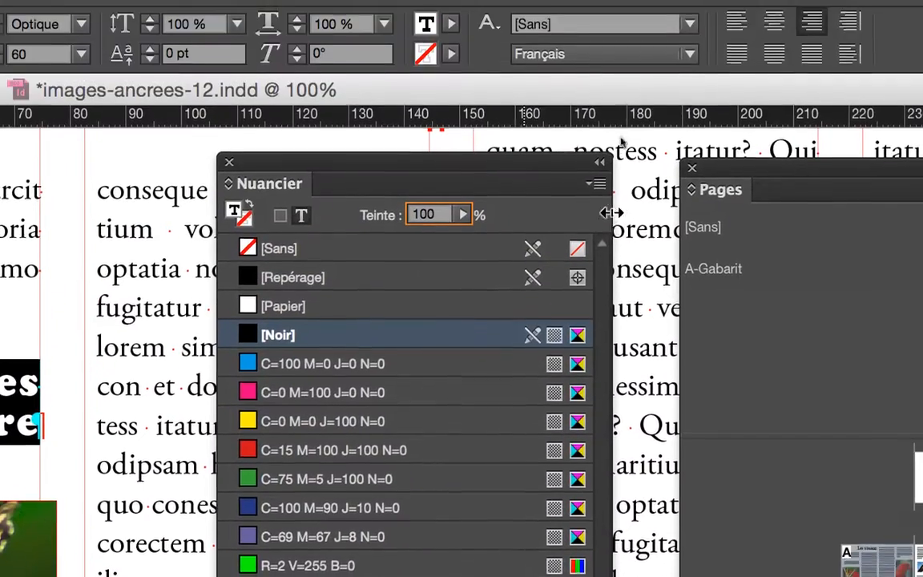
click(596, 183)
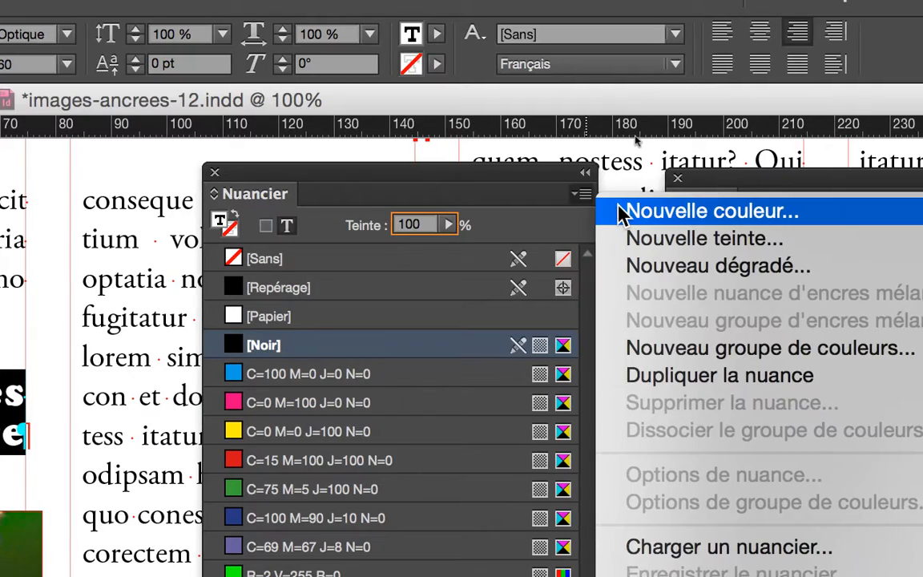
click(621, 214)
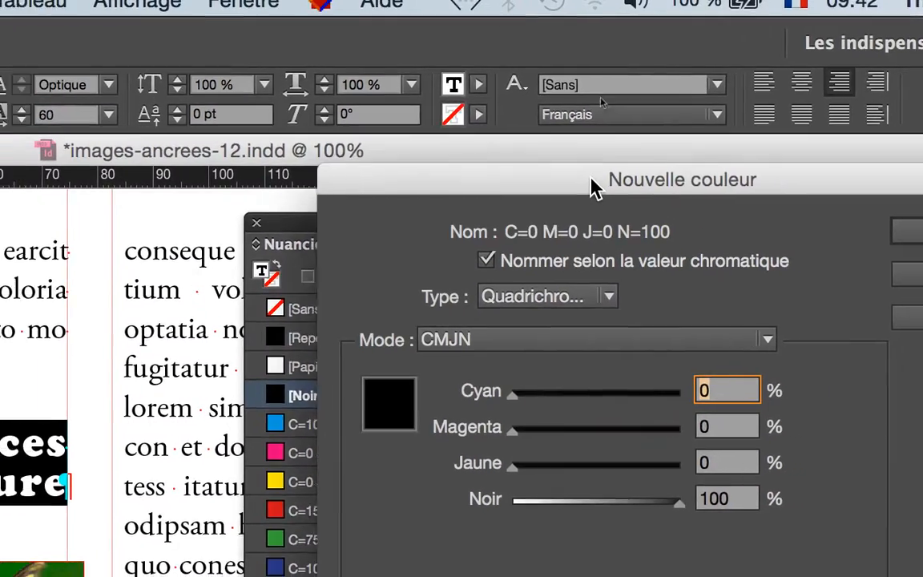
drag(592, 188, 396, 303)
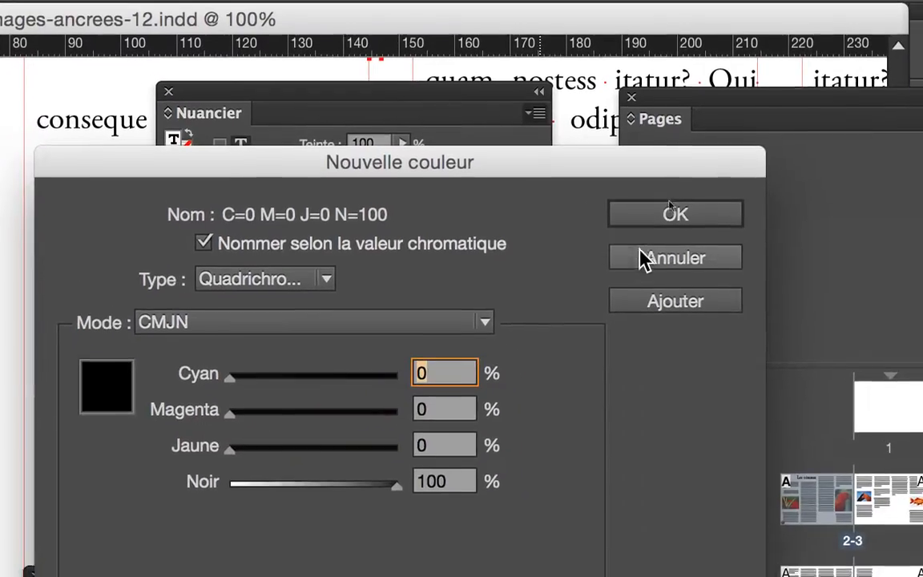
click(644, 259)
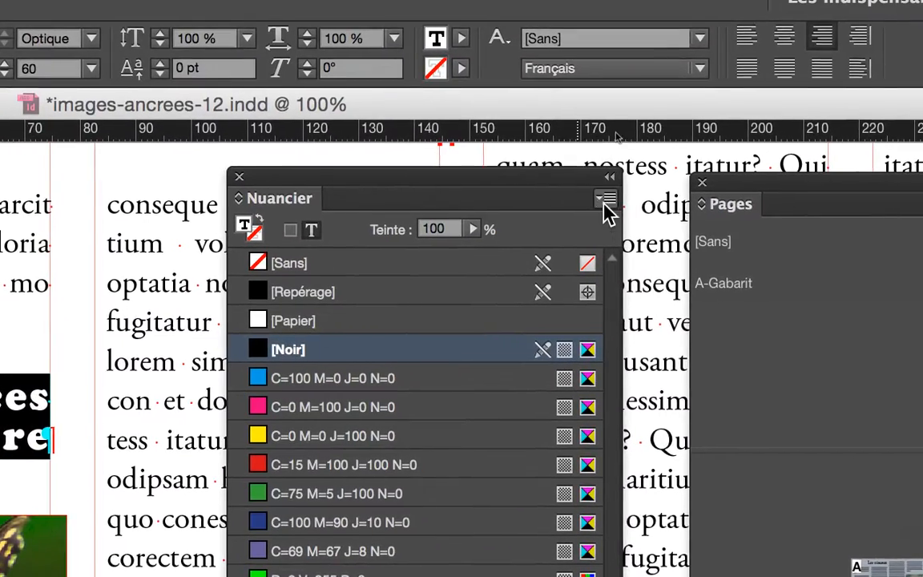
- Start a new colour swatch, turn off naming by colour value and name it "couleur des titres de second niveau"
click(536, 114)
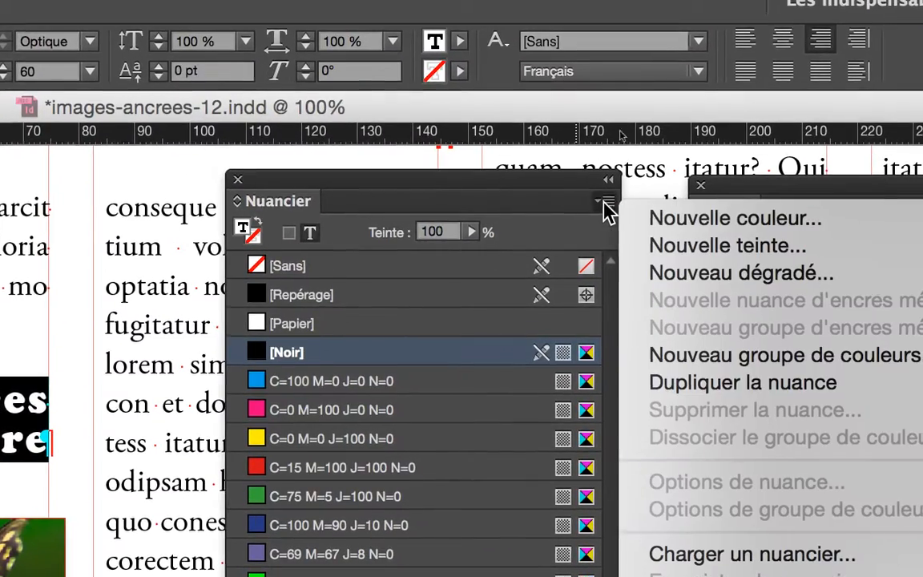
click(658, 227)
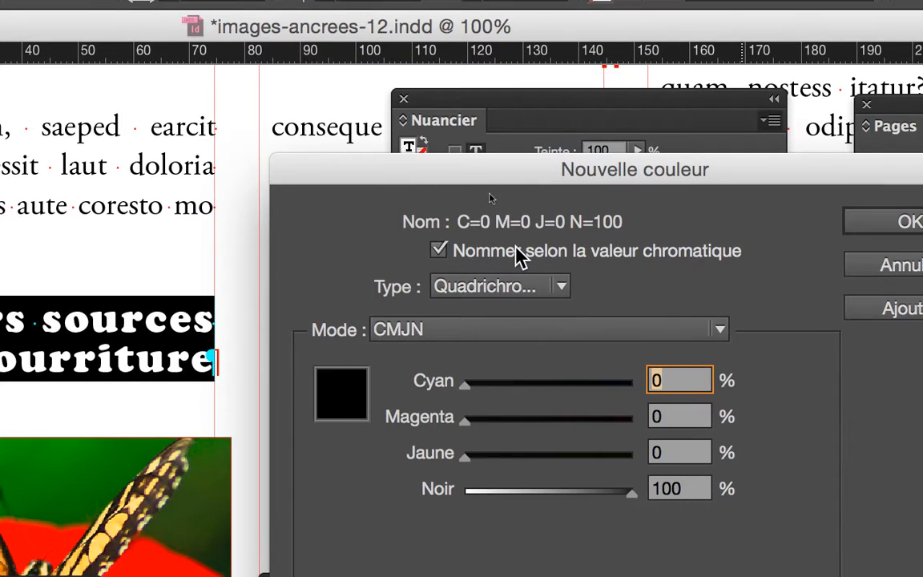
click(516, 255)
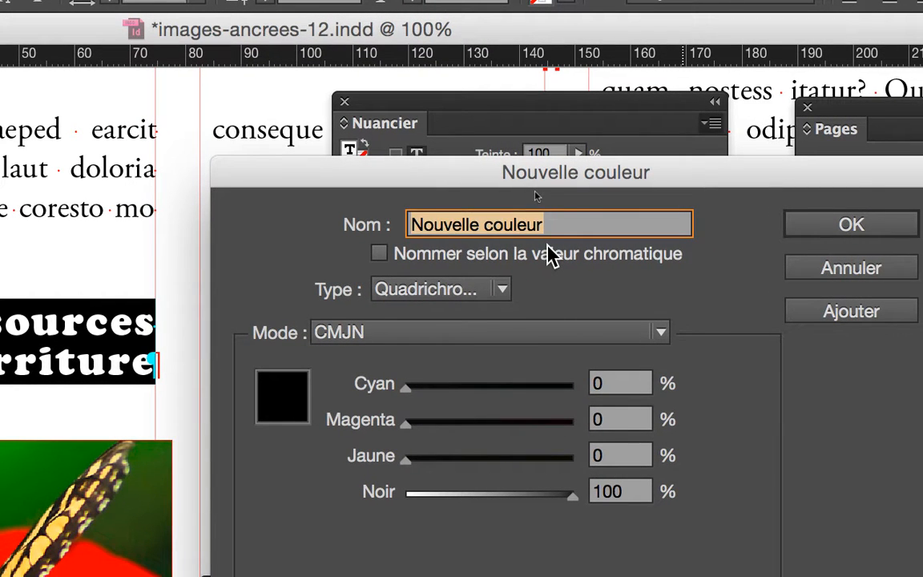
text(couleur d)
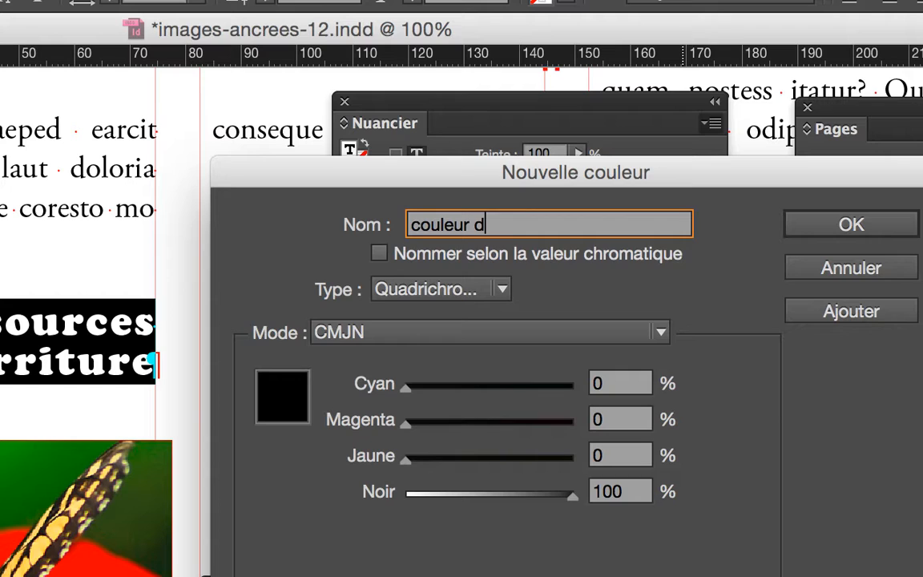
text(es sous-)
key(BackSpace)
key(BackSpace)
key(BackSpace)
key(BackSpace)
key(BackSpace)
text(titre)
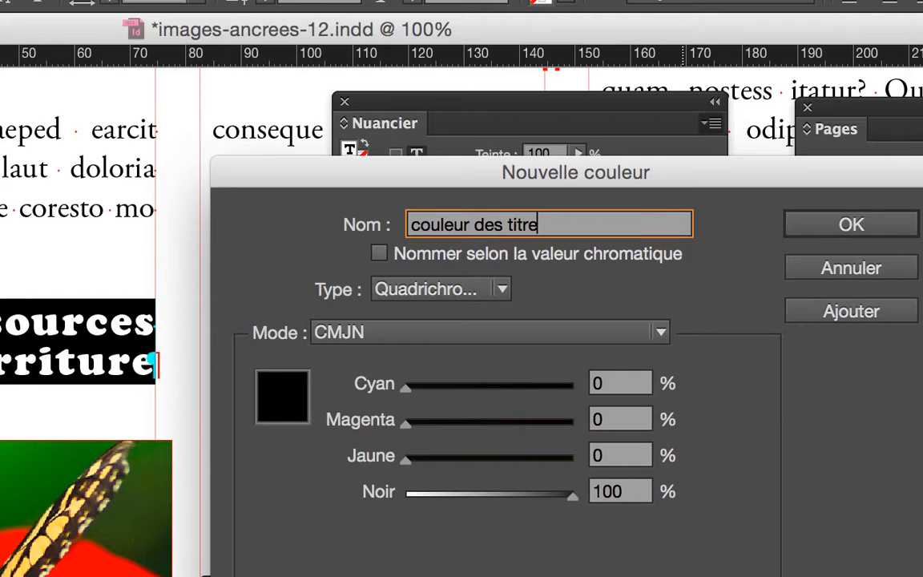
text(s de seco)
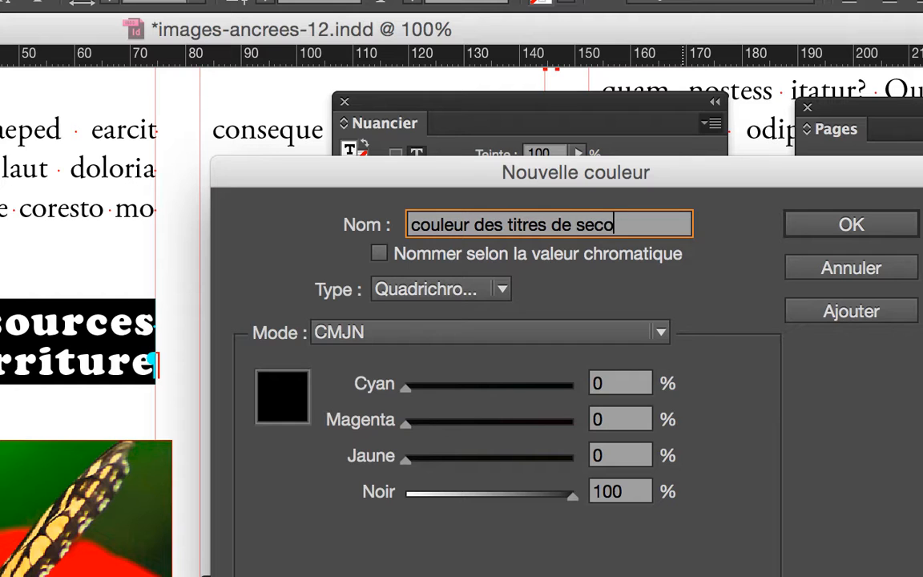
text(nd niveau)
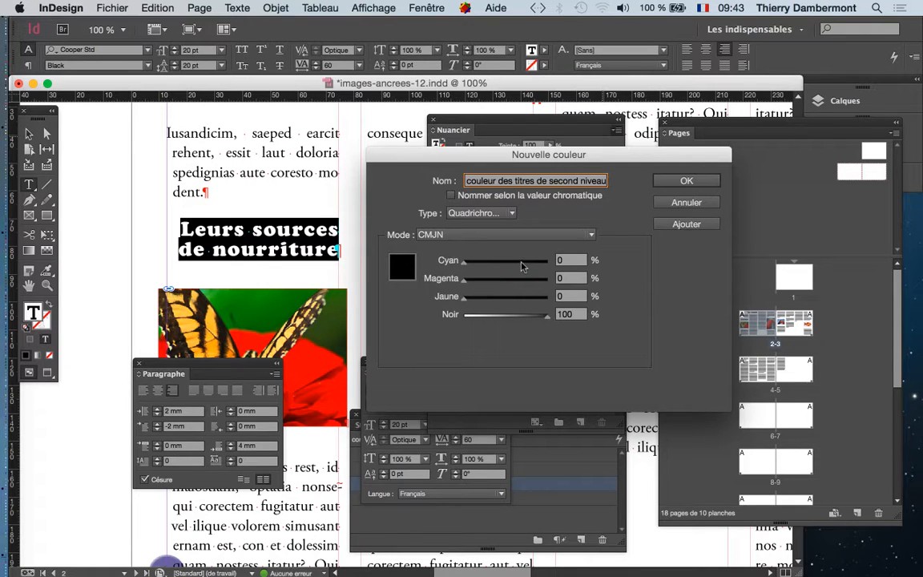
- Mix a dark teal in CMJN with about 93 % cyan, save it as the subheading's colour and deselect the text
drag(463, 278, 526, 278)
drag(463, 297, 478, 317)
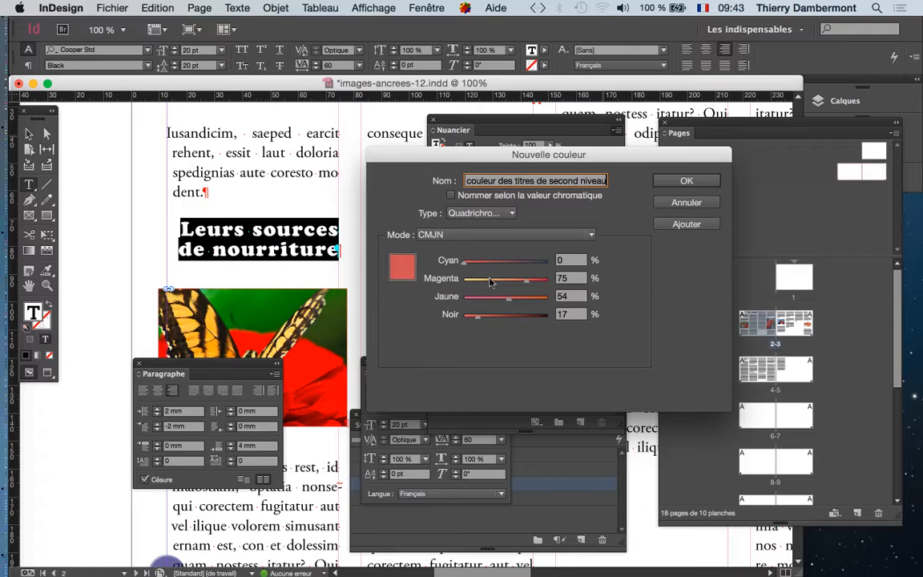
drag(525, 278, 542, 262)
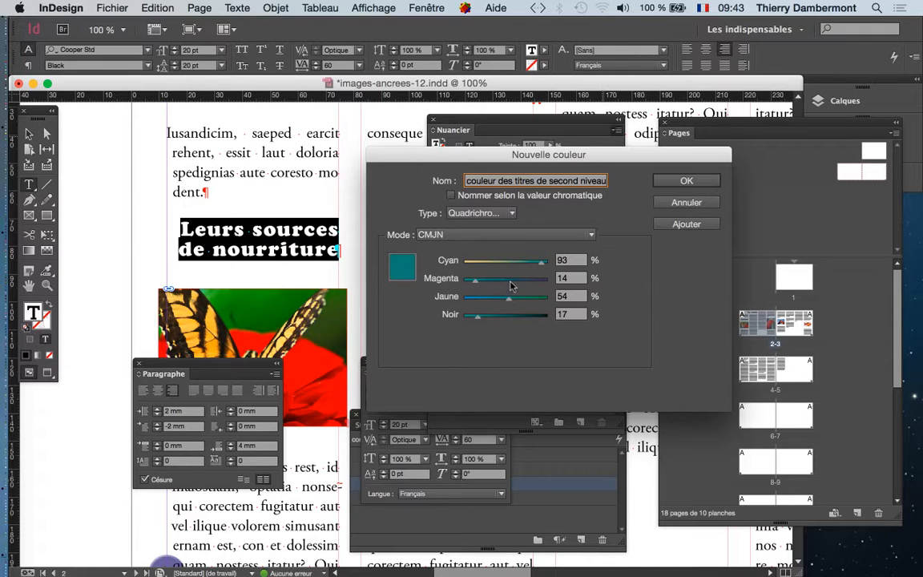
click(510, 280)
click(673, 181)
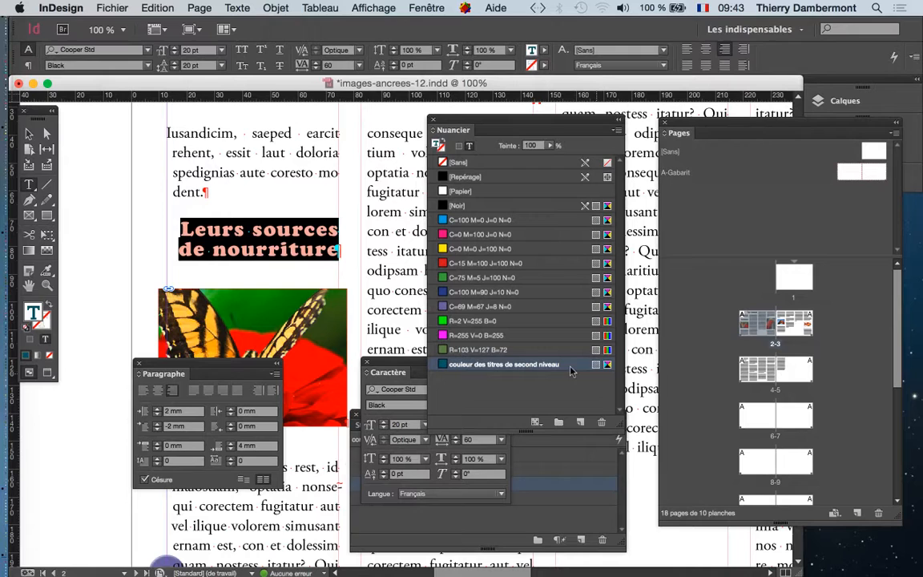
click(29, 135)
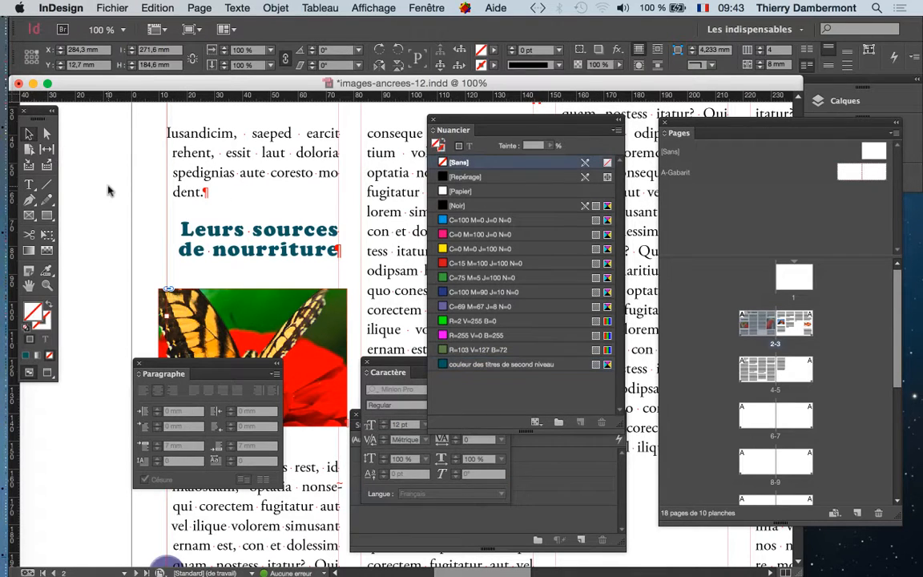
click(155, 295)
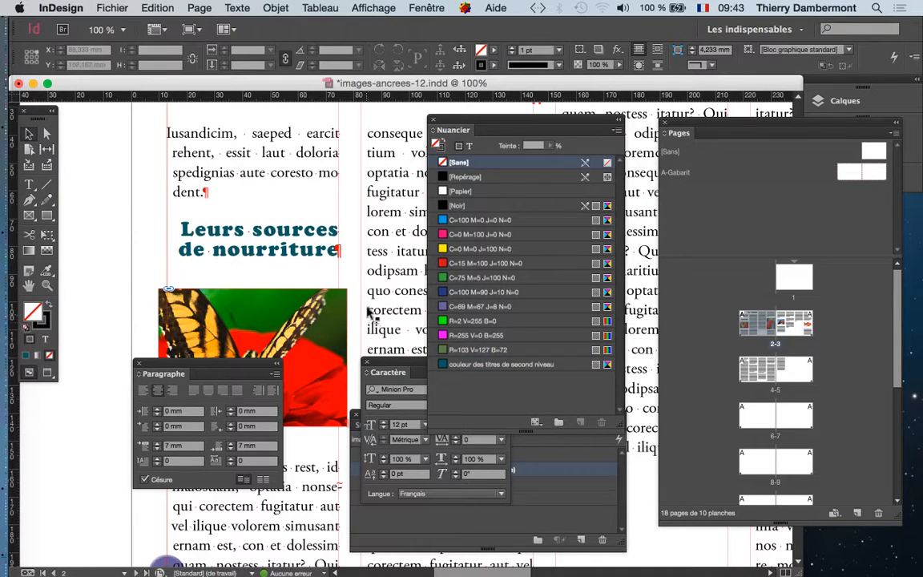